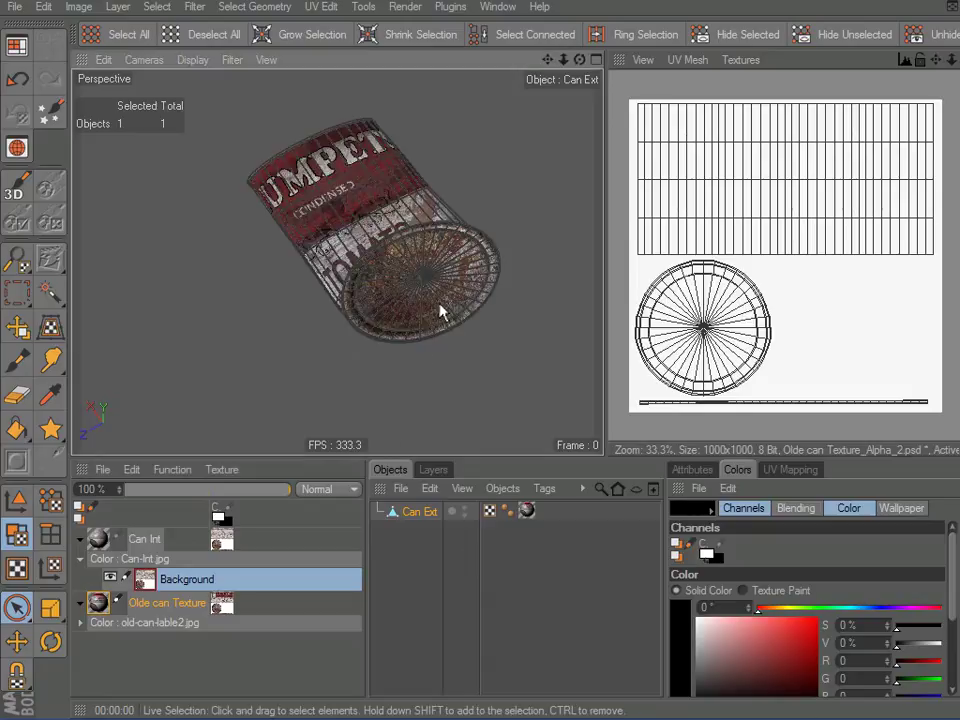
Step: Orbit around the weathered soup can to inspect its rusty bottom and an almost edge-on view
left_click_drag(440, 312, 368, 307, "alt")
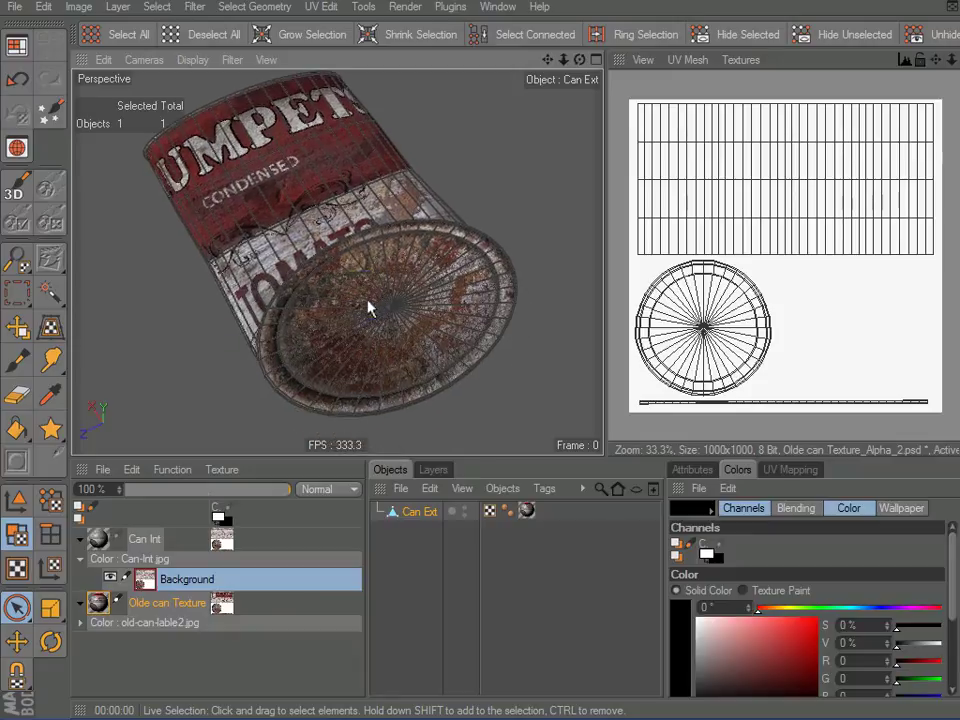
scroll(370, 328, "up", 2)
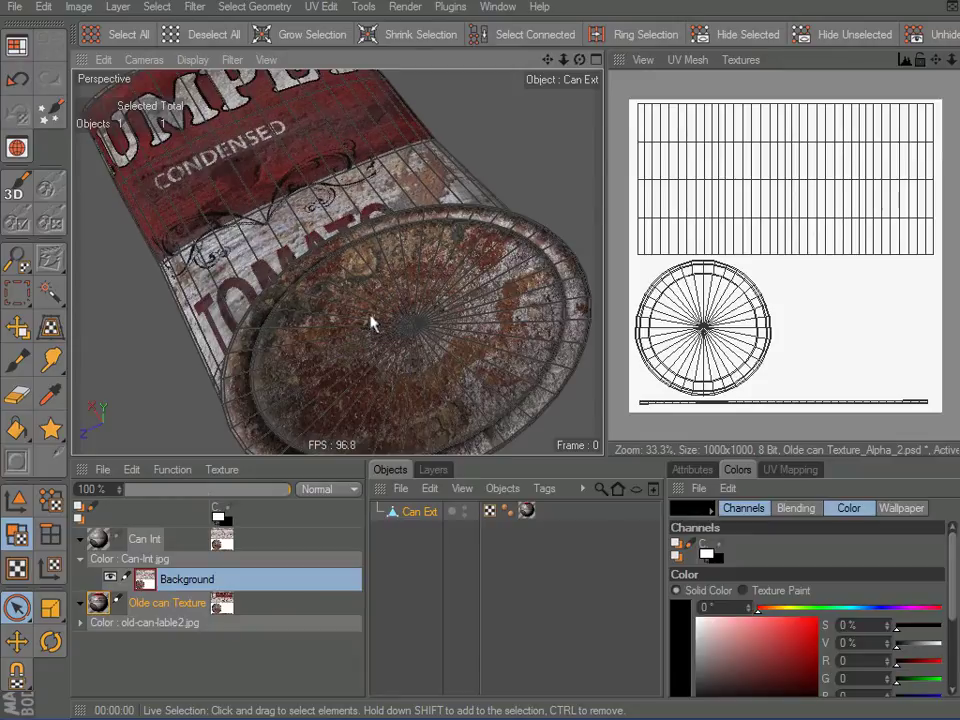
scroll(370, 322, "down", 2)
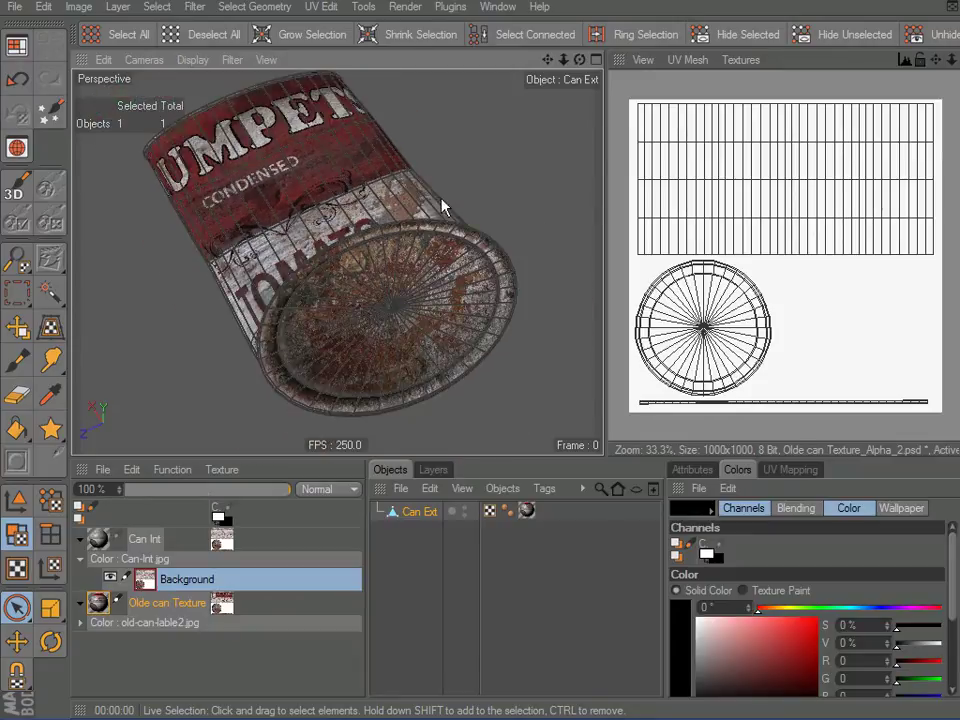
left_click_drag(278, 307, 291, 263, "alt")
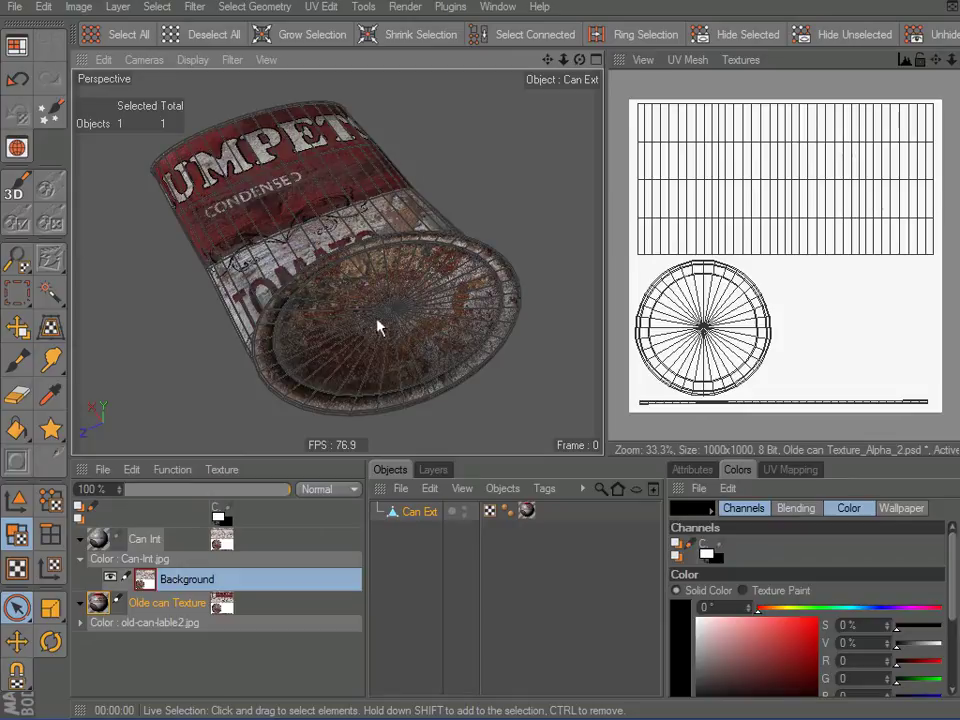
left_click_drag(369, 317, 364, 264, "alt")
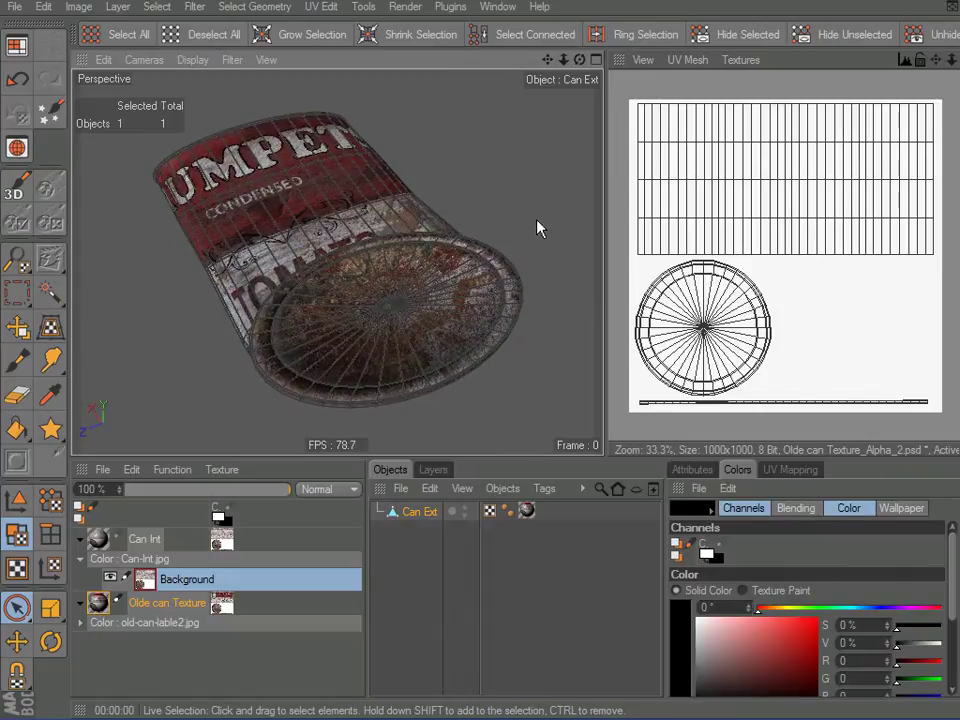
Step: Render a preview of the can, return to the shaded view, and widen the UV texture panel
key("ctrl+r")
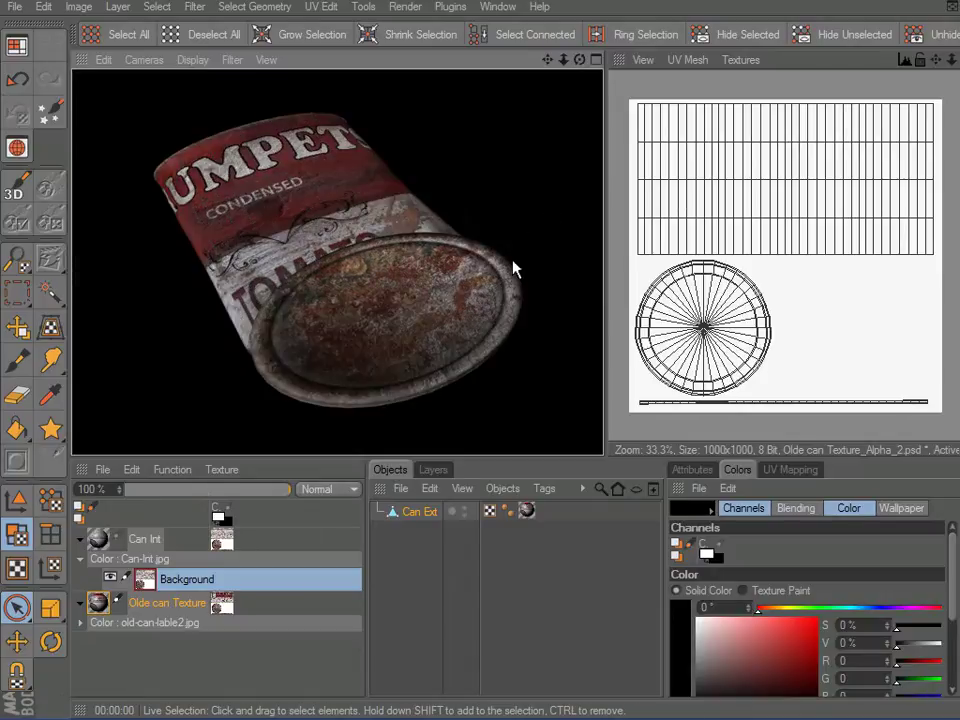
left_click(476, 314)
scroll(476, 313, "up", 3)
scroll(476, 313, "down", 1)
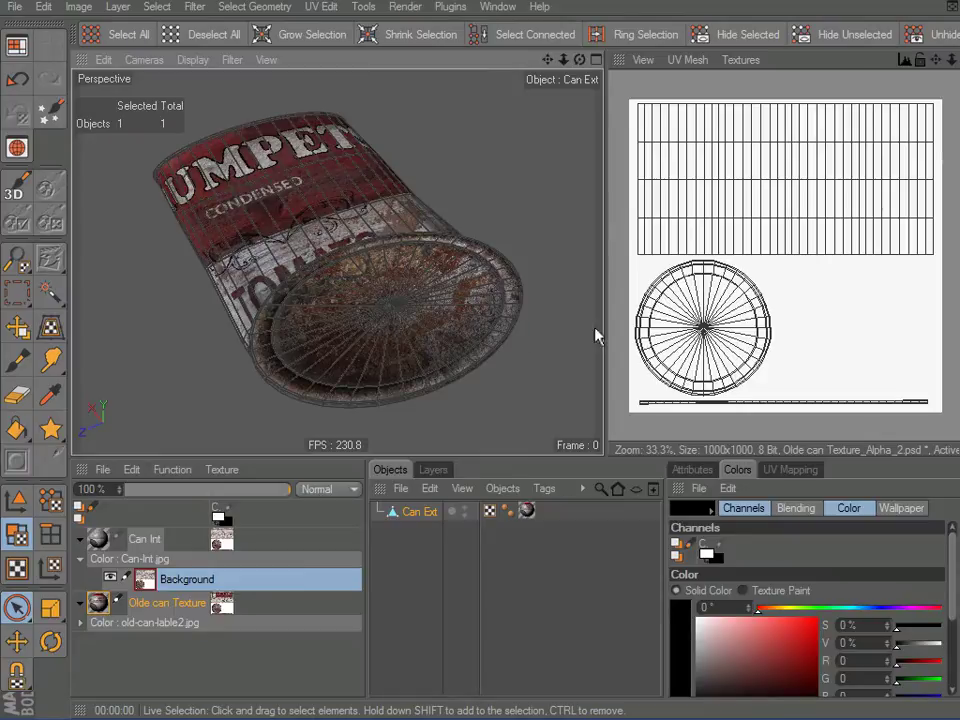
left_click_drag(602, 328, 447, 327)
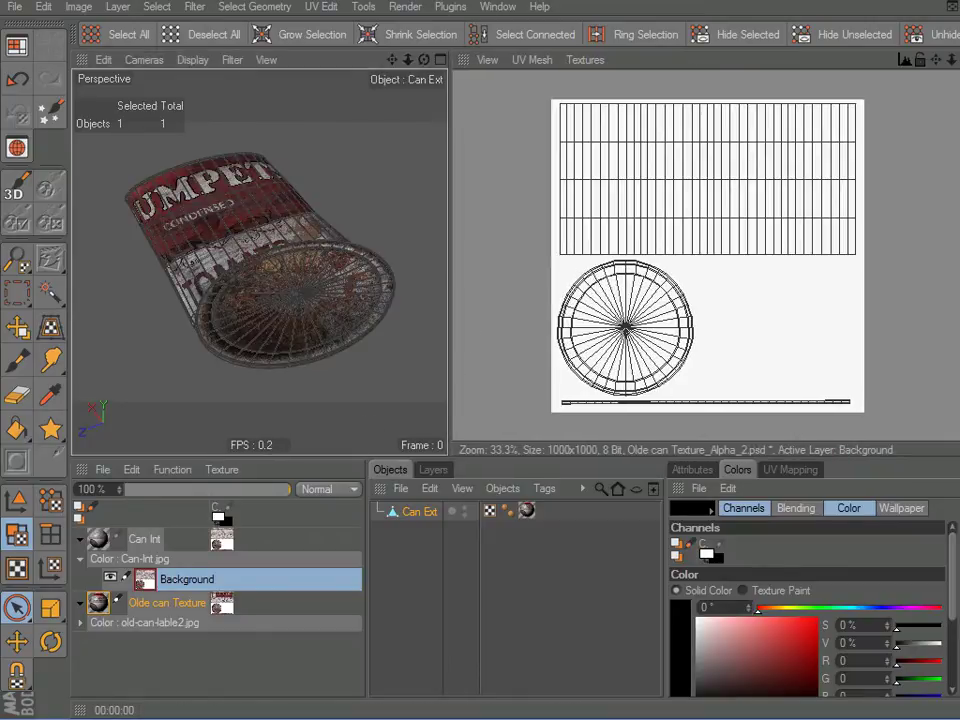
Step: Add an Alpha channel texture to the Olde can Texture material at 1000×1000, Grayscale 8 Bit
left_click(99, 608)
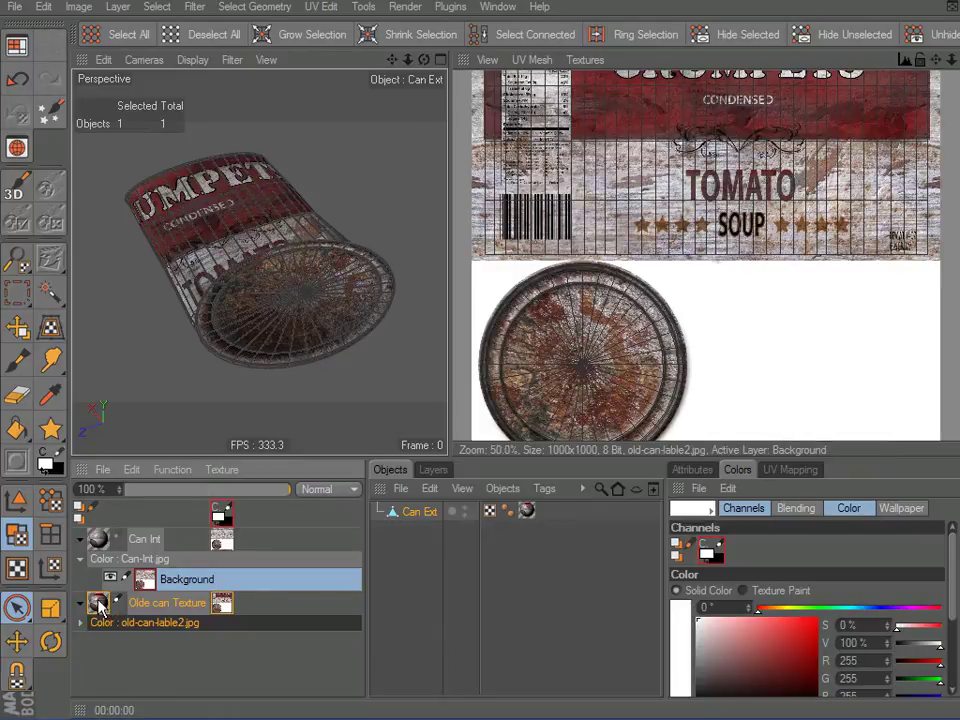
right_click(99, 606)
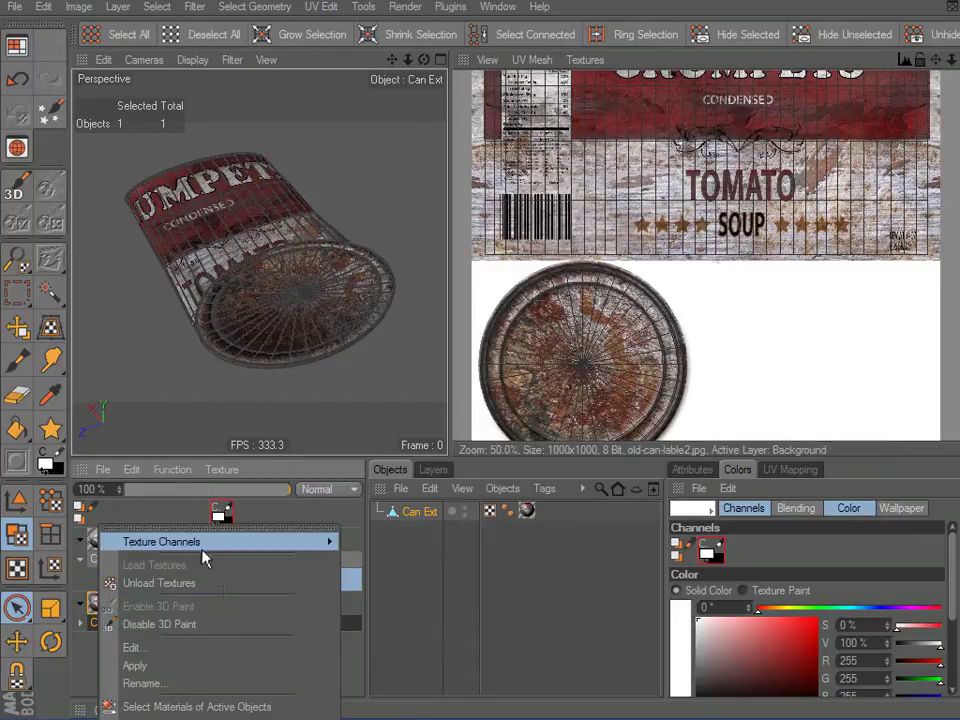
mouse_move(205, 556)
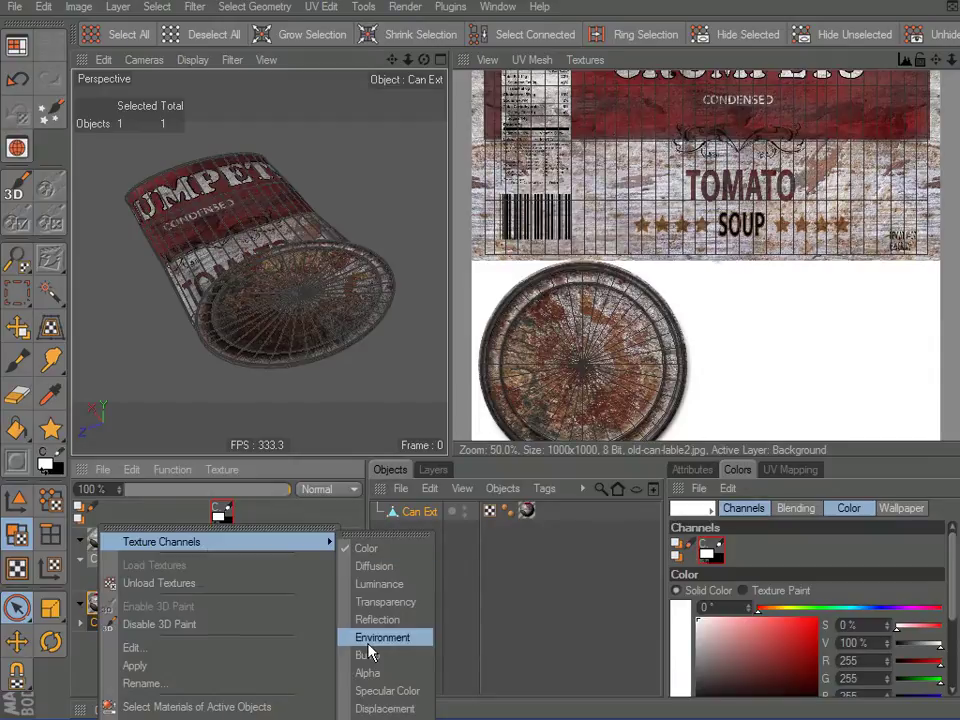
left_click(370, 673)
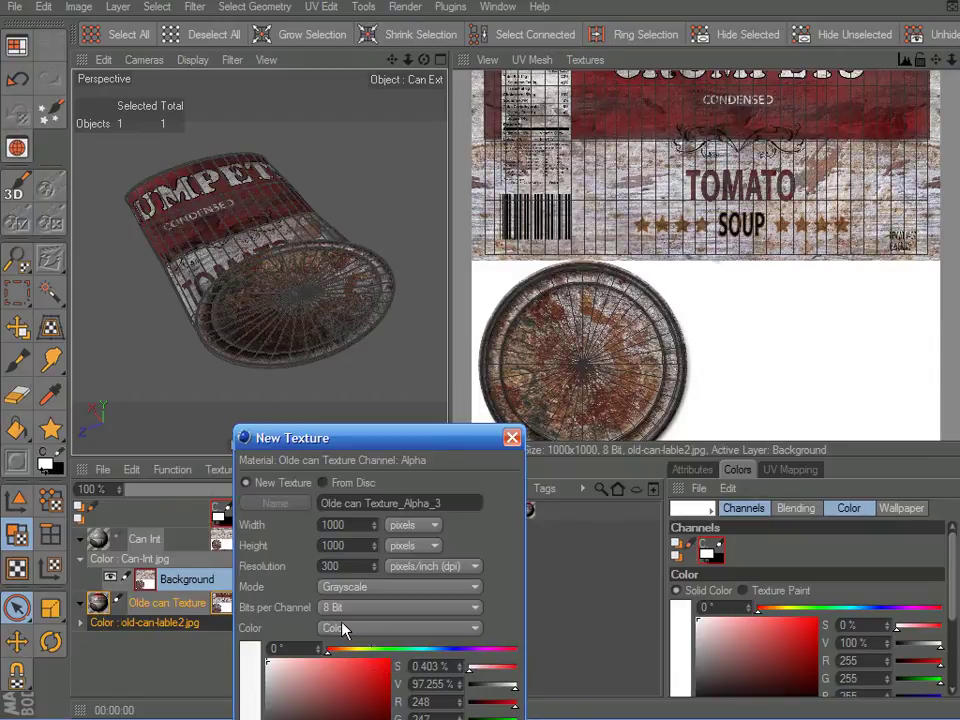
left_click_drag(439, 444, 790, 157)
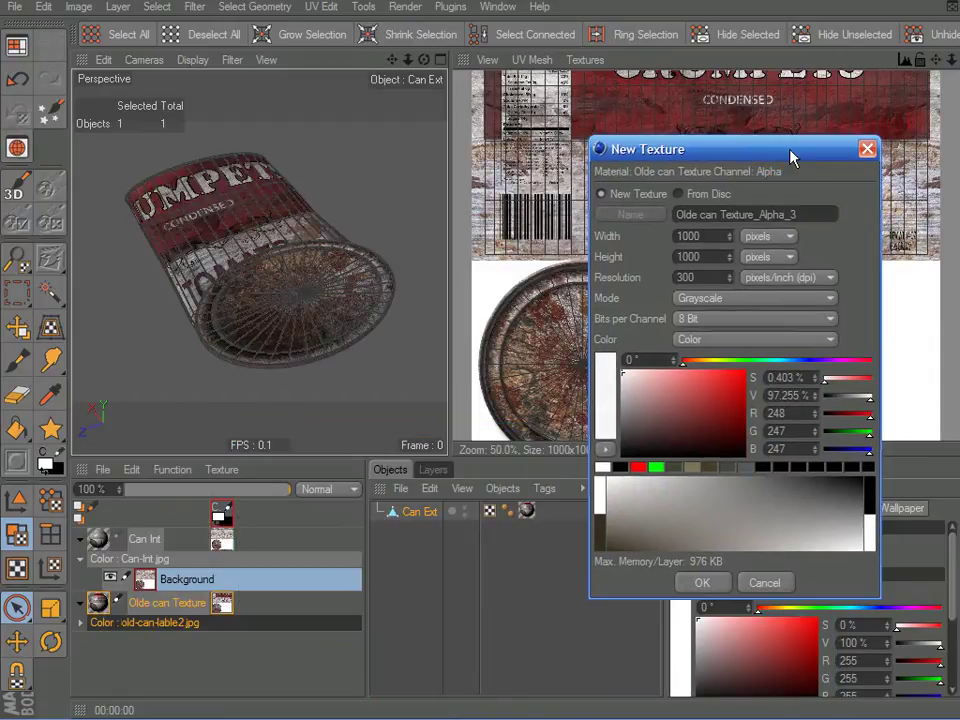
Step: Create the Olde can Texture_Alpha_3 alpha texture and add a new empty layer above its Background
left_click(706, 585)
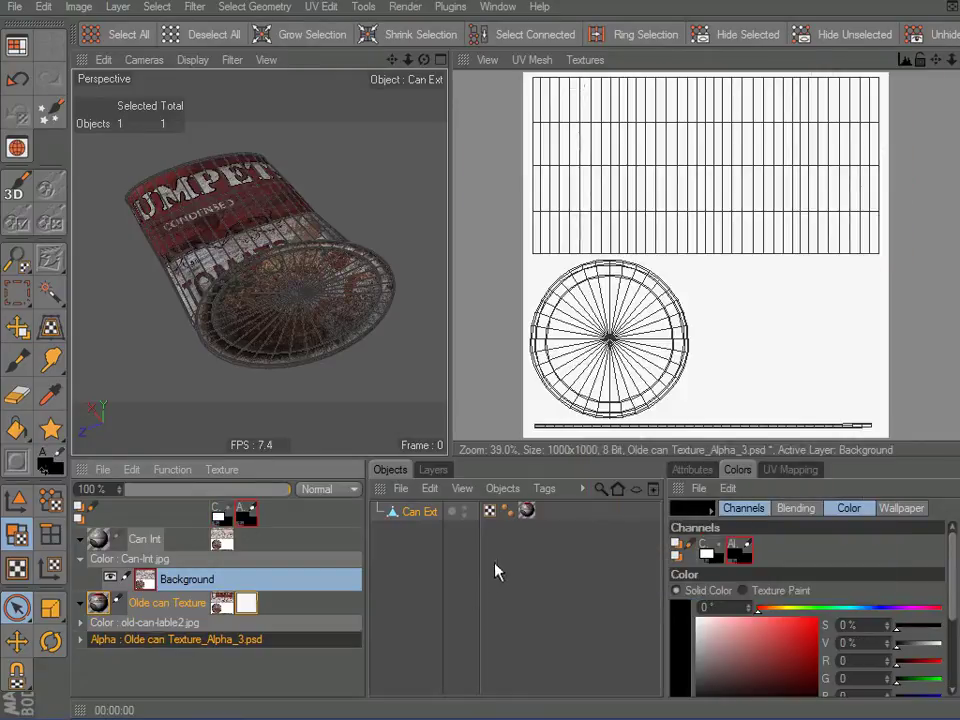
left_click(80, 641)
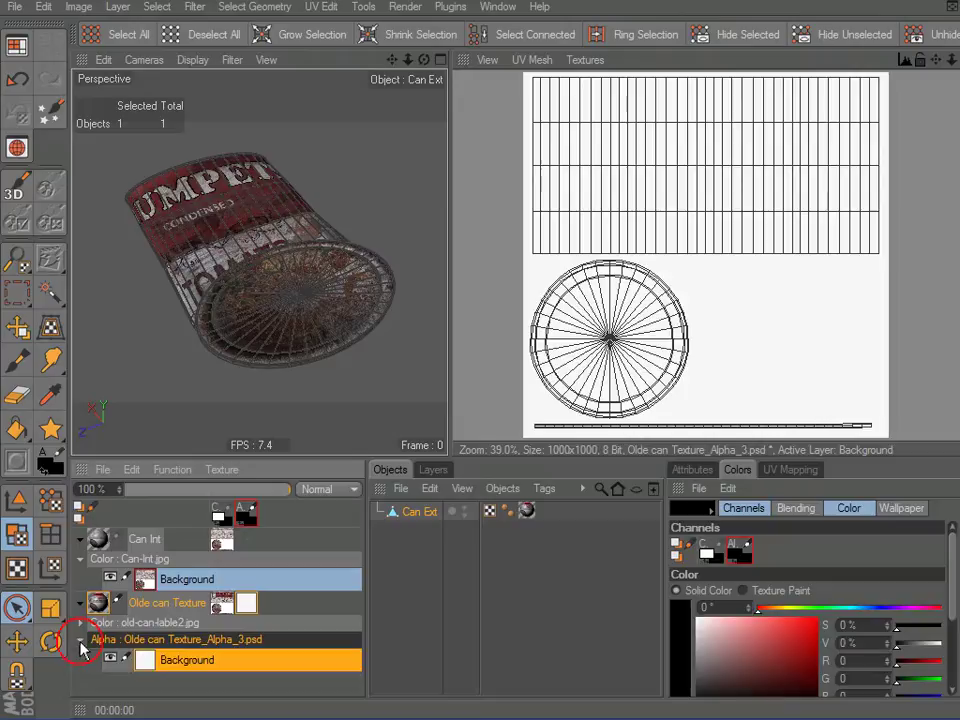
right_click(183, 668)
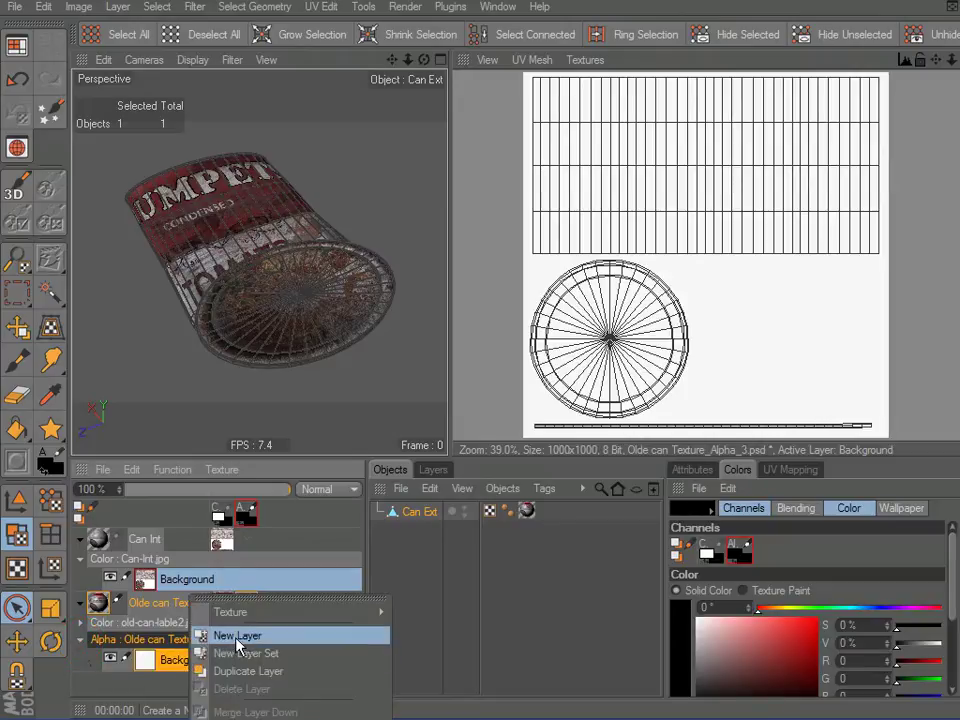
left_click(215, 635)
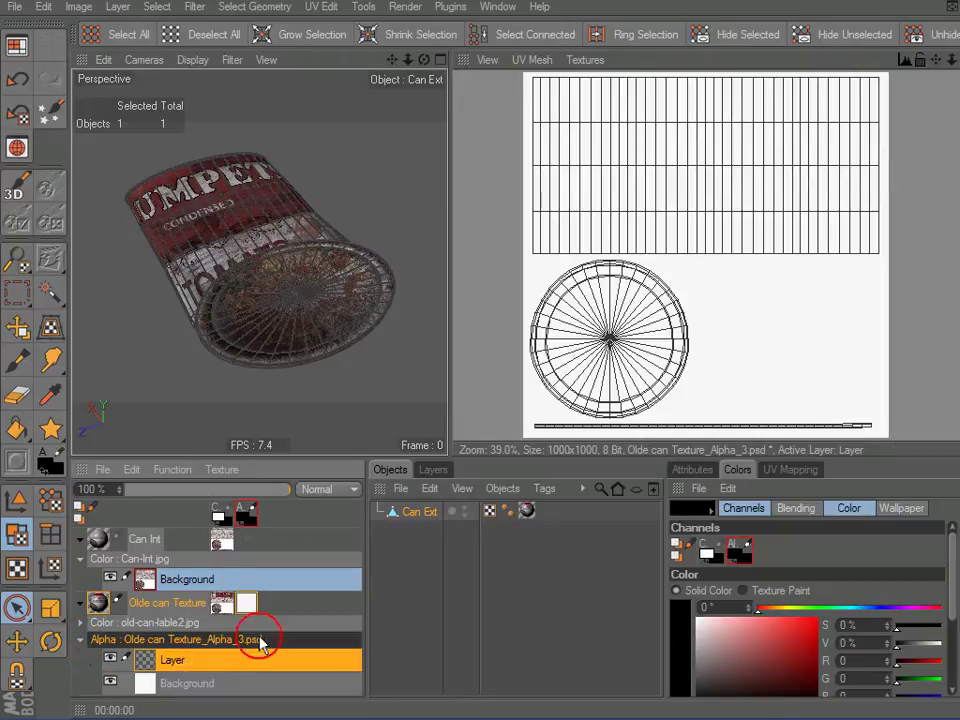
left_click(80, 641)
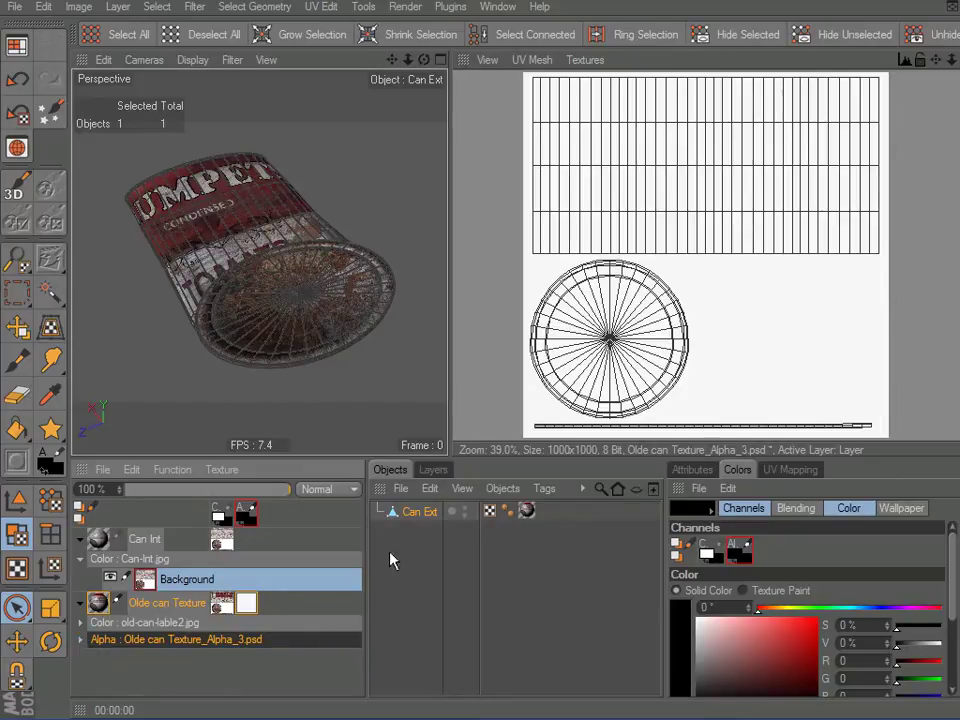
Step: Activate the Brush tool and review its Circle shape, Round profile, size 10 and 0% hardness
left_click(17, 360)
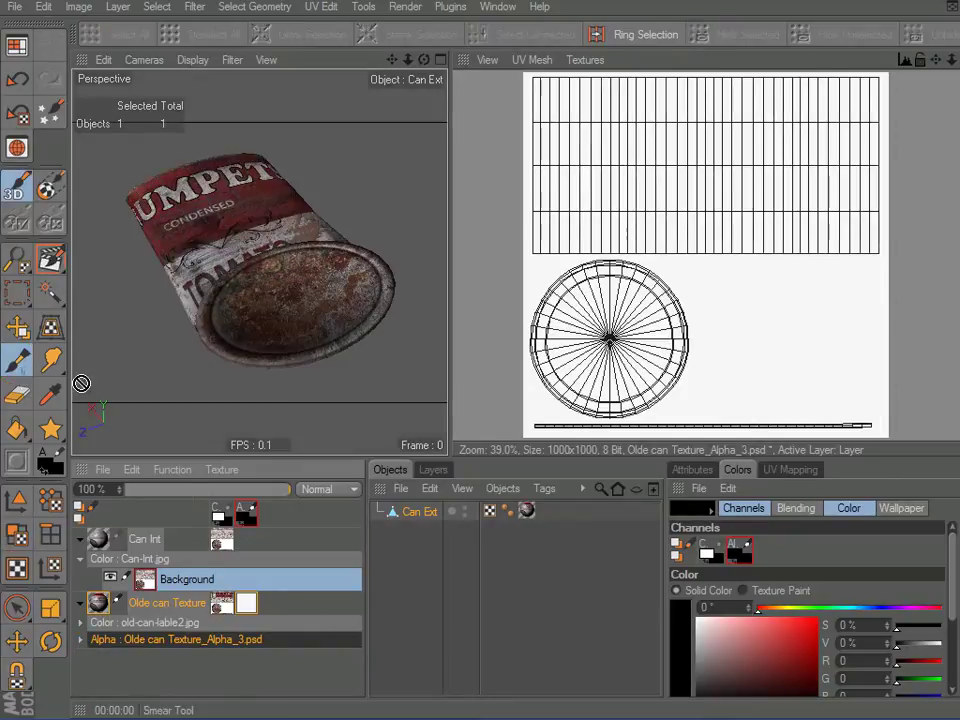
left_click(692, 469)
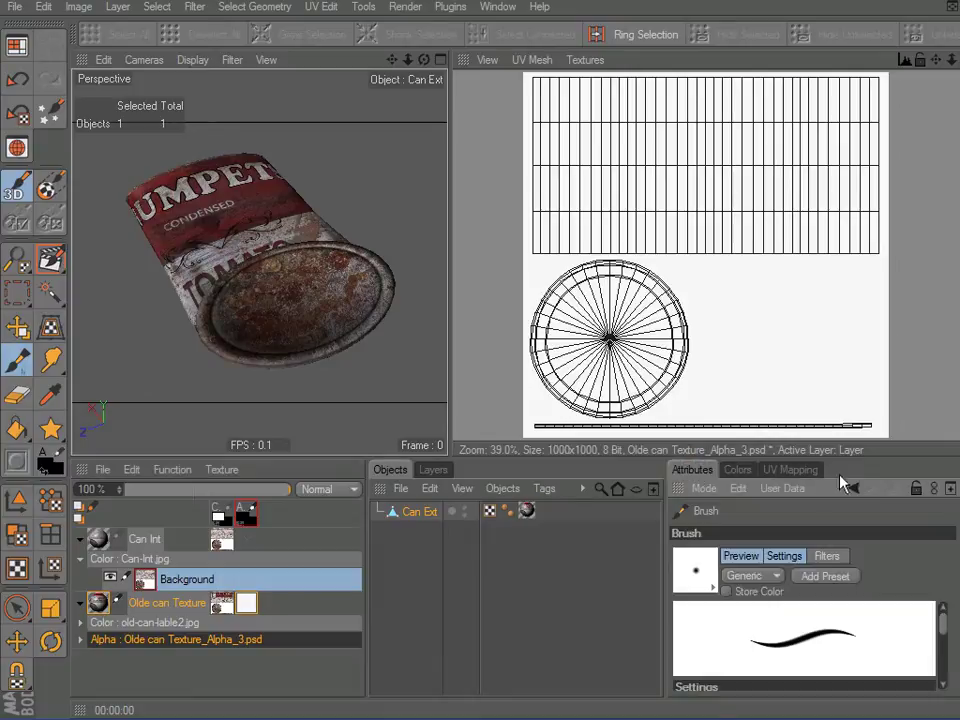
left_click_drag(942, 620, 940, 655)
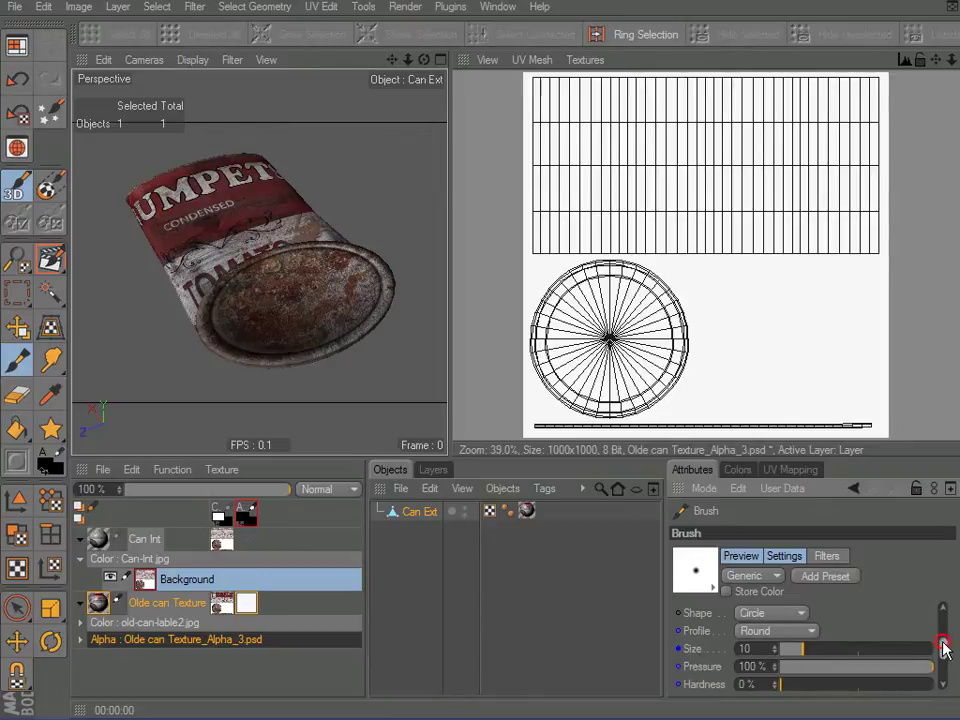
mouse_move(943, 648)
left_mouse_down()
mouse_move(946, 679)
mouse_move(945, 622)
left_mouse_up()
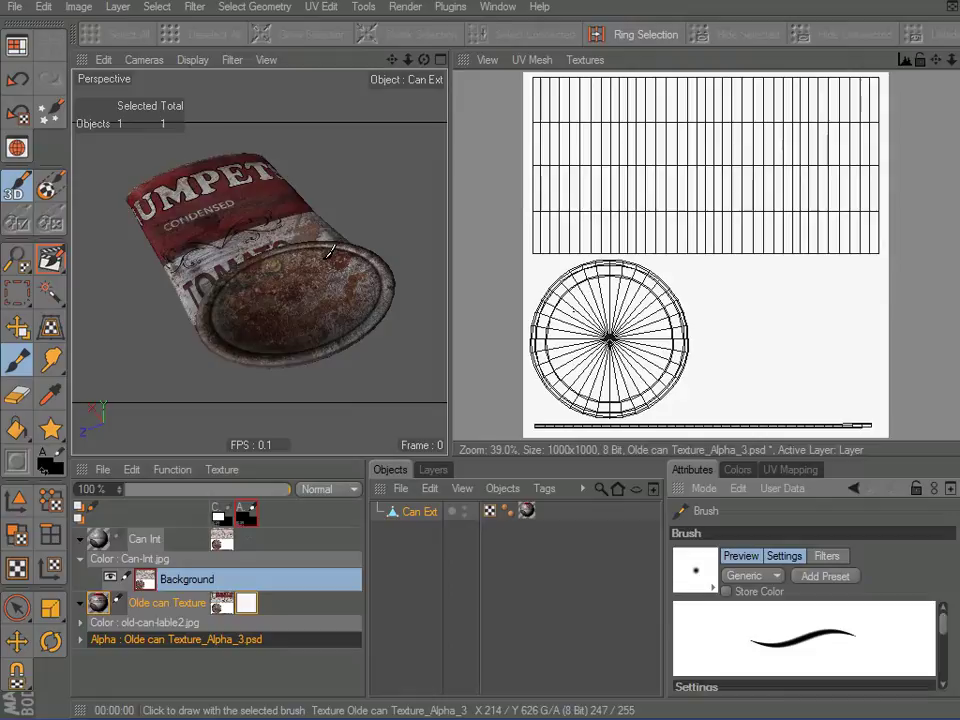
Step: Frame the whole lid in the texture view and make the brush tip larger and softer
scroll(690, 345, "up", 3)
middle_click_drag(693, 342, 655, 143, "alt")
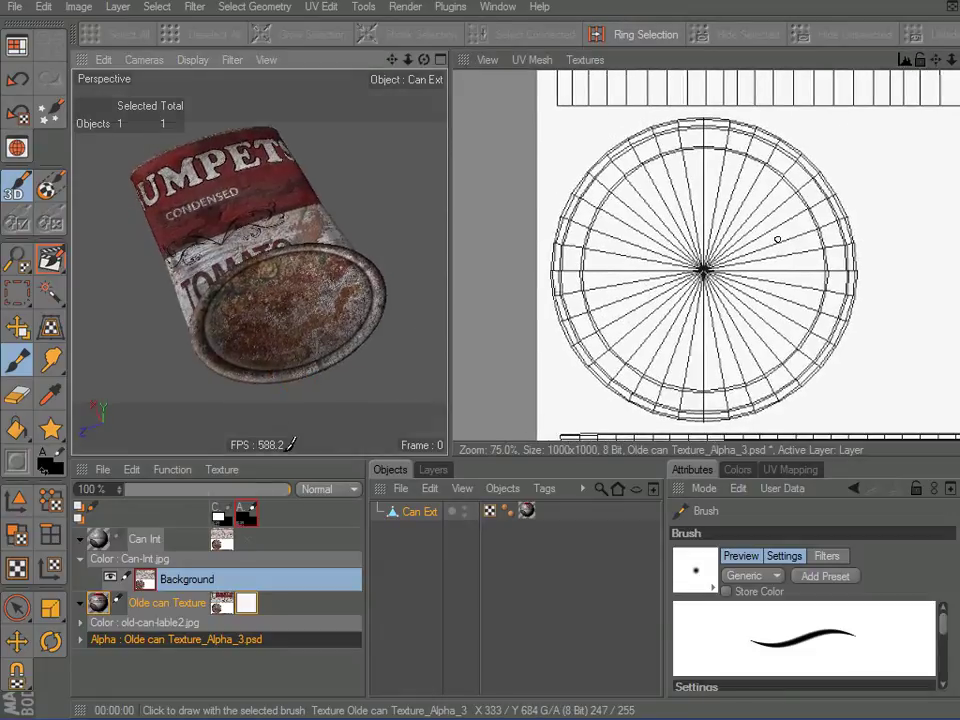
scroll(311, 317, "up", 5)
scroll(291, 258, "down", 3)
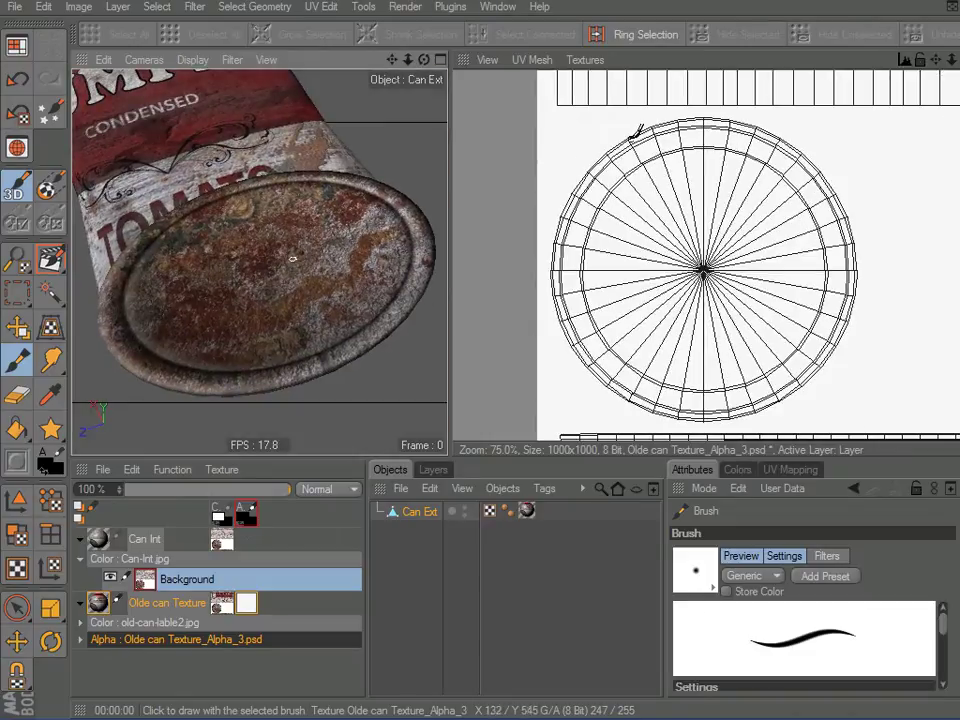
middle_click_drag(606, 155, 640, 155)
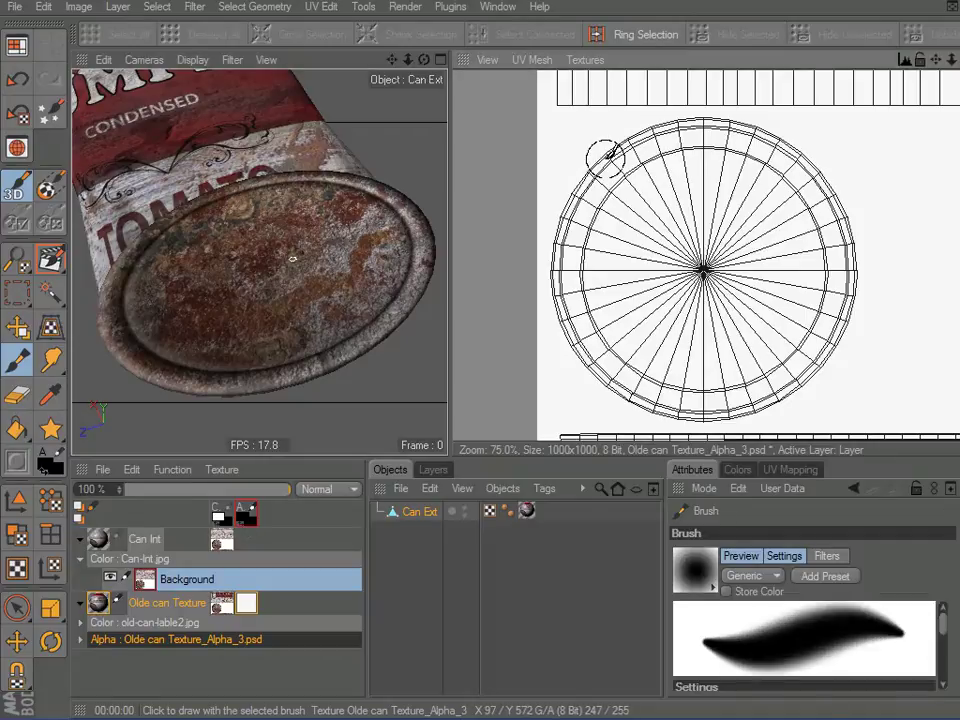
Step: Choose the rough black crayon_waxy bitmap brush preset
left_click(692, 568)
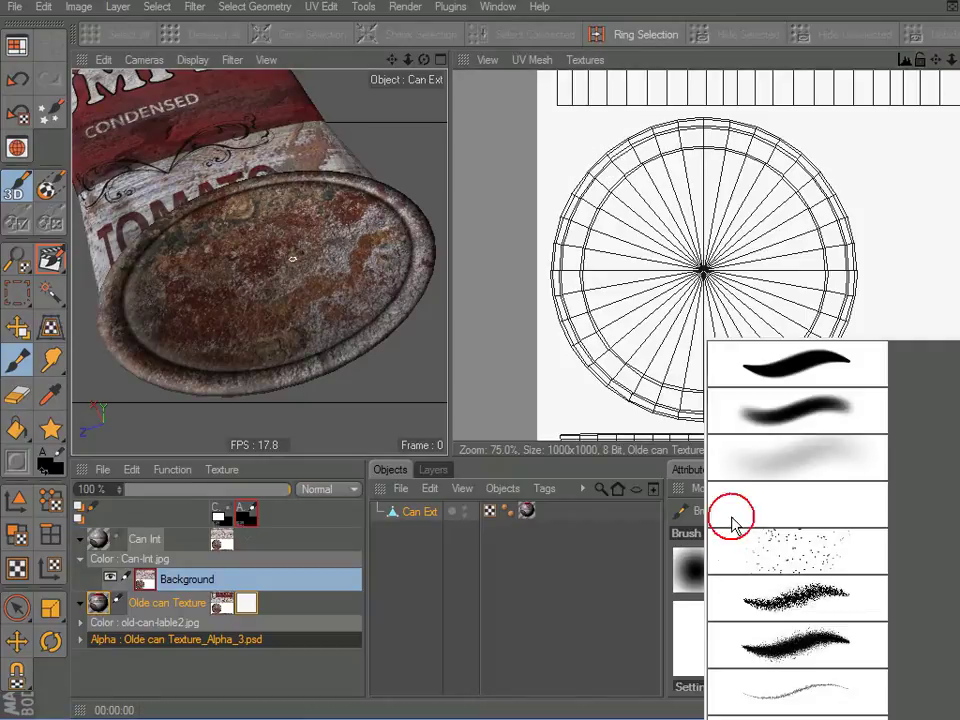
scroll(797, 530, "down", 10)
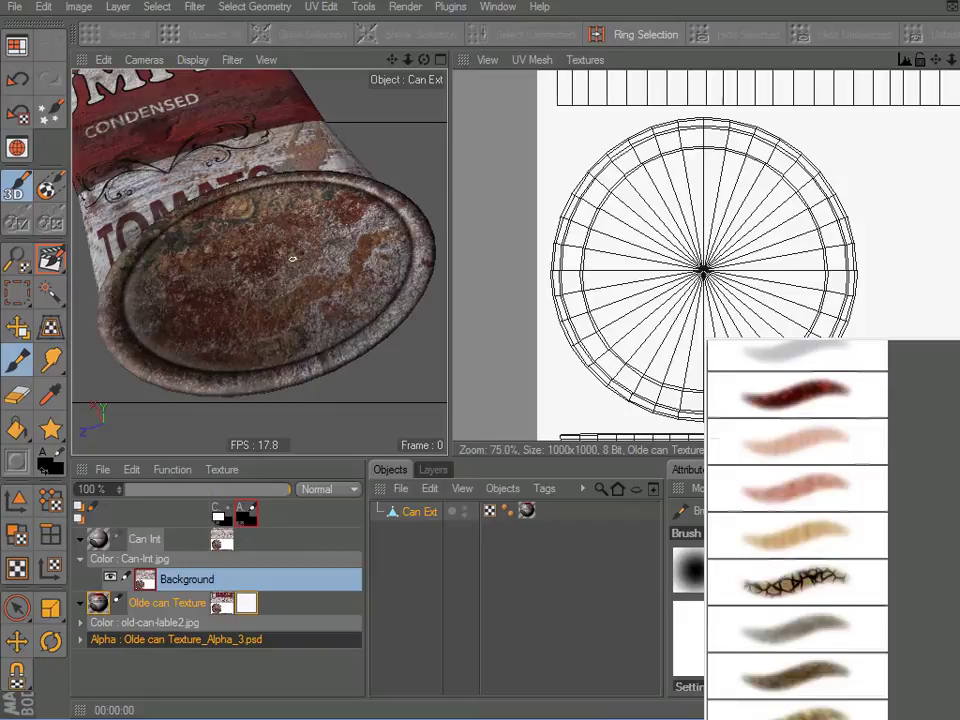
scroll(797, 530, "down", 10)
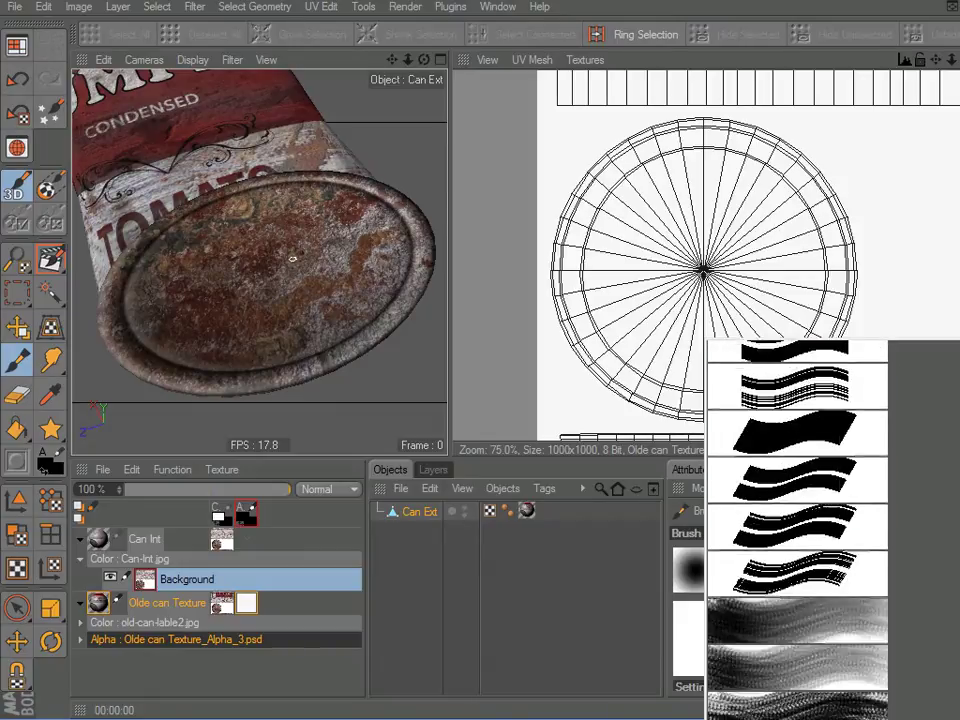
scroll(797, 530, "down", 10)
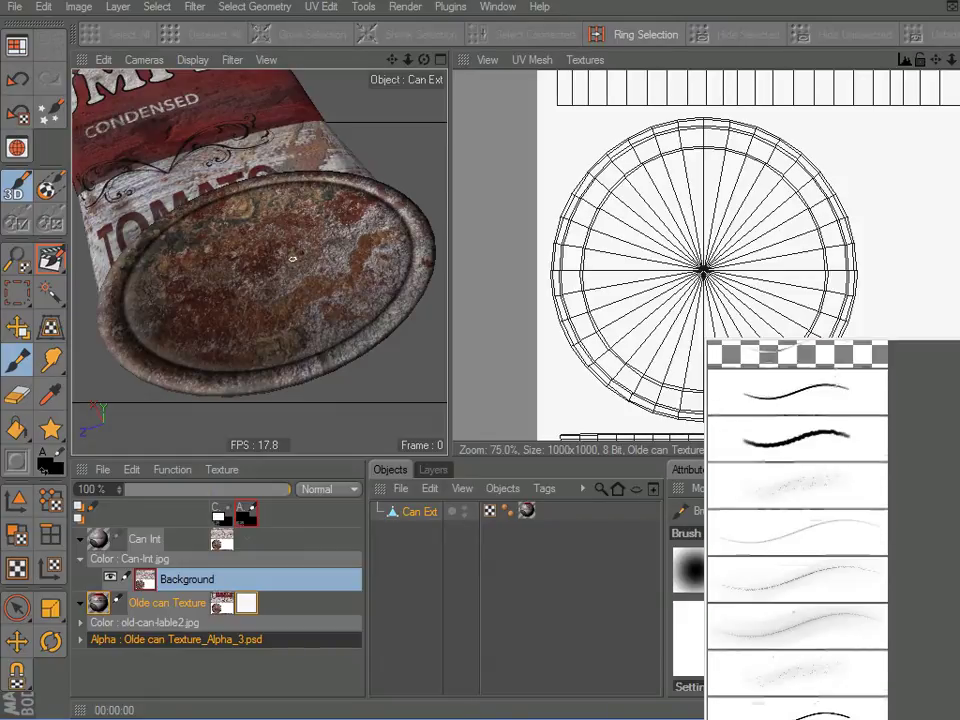
scroll(797, 530, "down", 10)
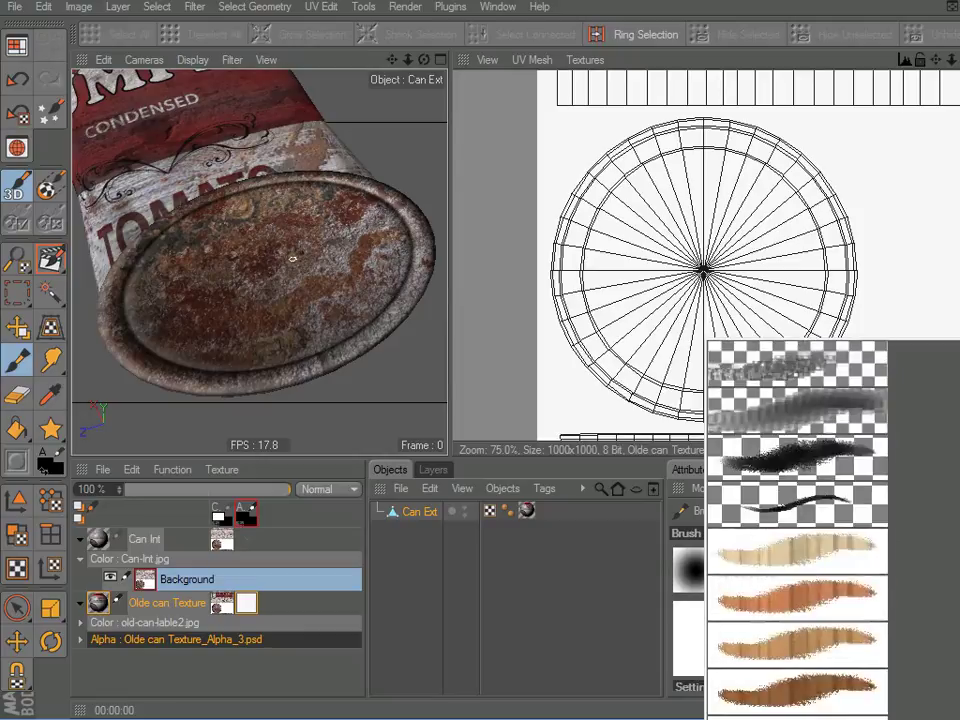
scroll(797, 530, "down", 10)
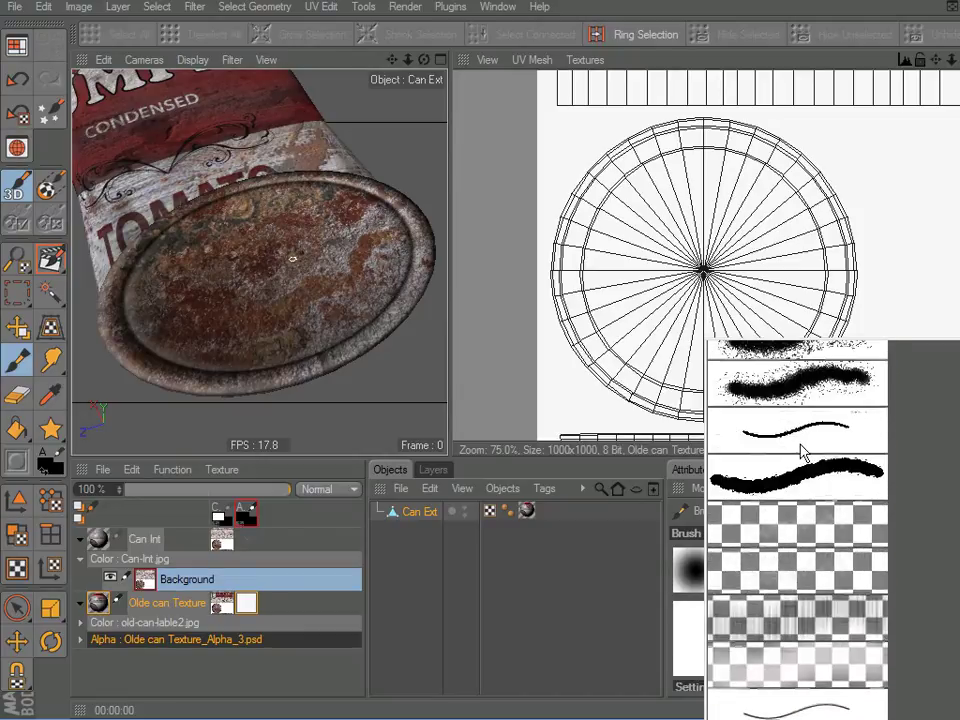
left_click(797, 476)
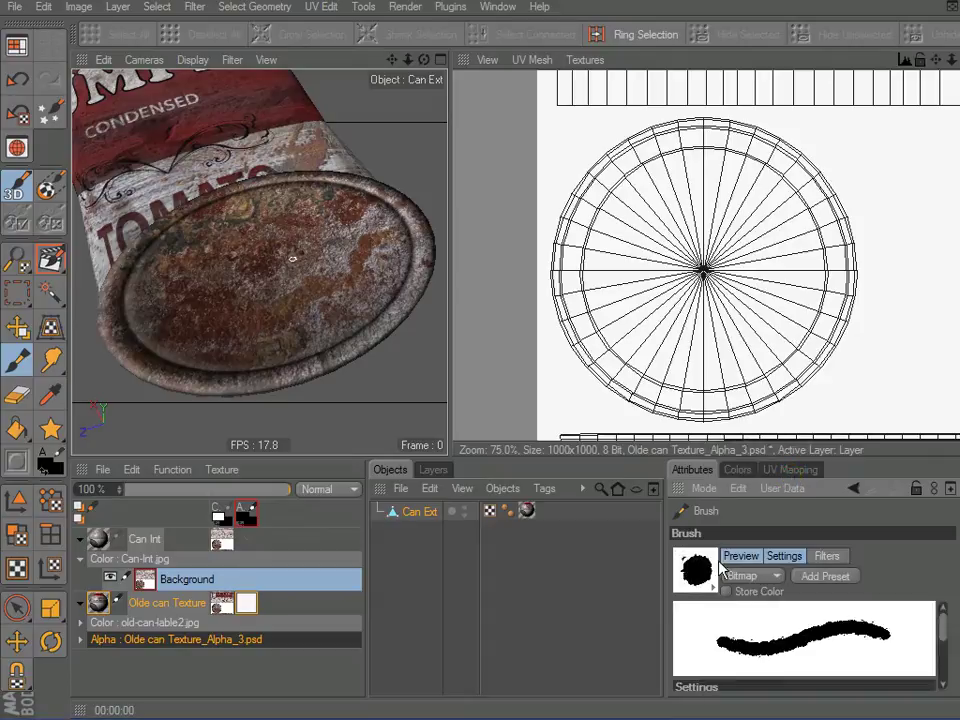
Step: Make brush size follow pen pressure linearly, with Pen Tilt turned off
left_click_drag(942, 622, 946, 657)
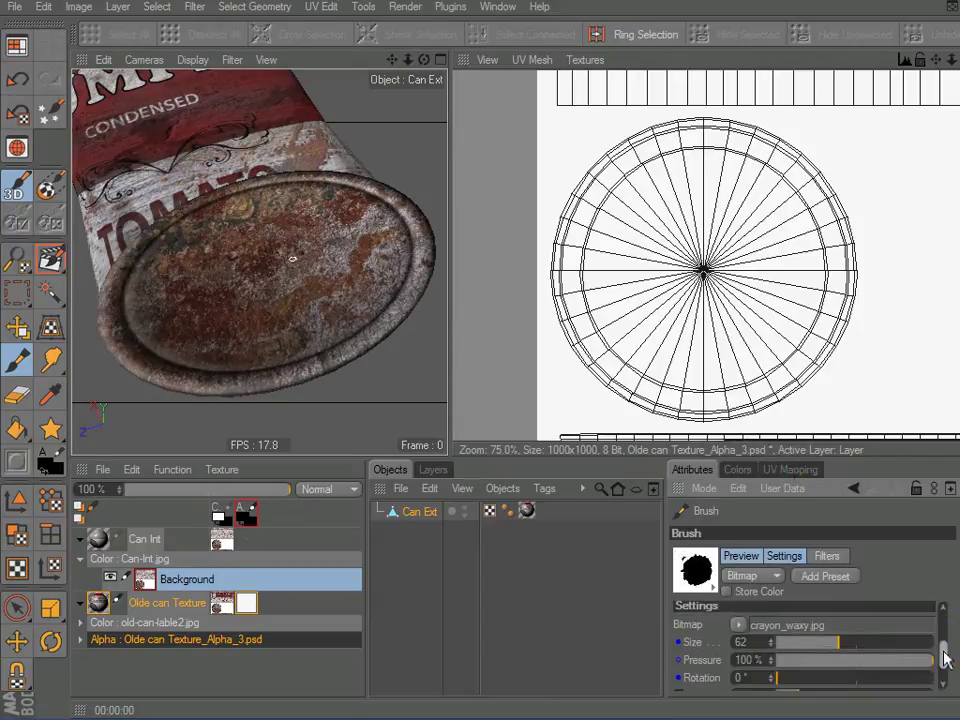
scroll(946, 657, "down", 1)
left_click(677, 606)
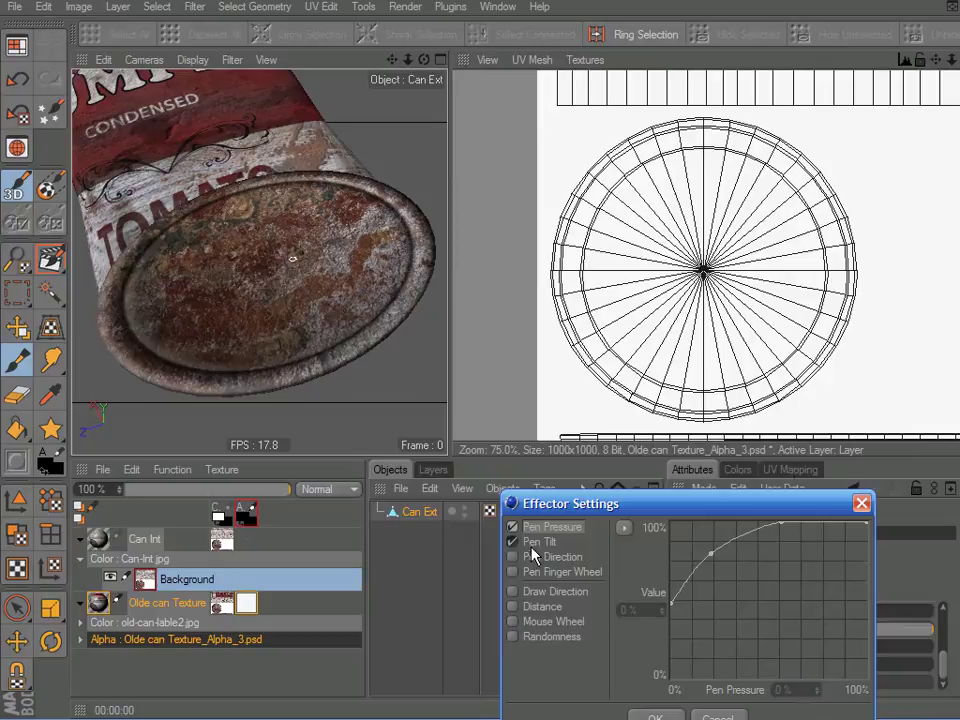
left_click(512, 541)
left_click(624, 527)
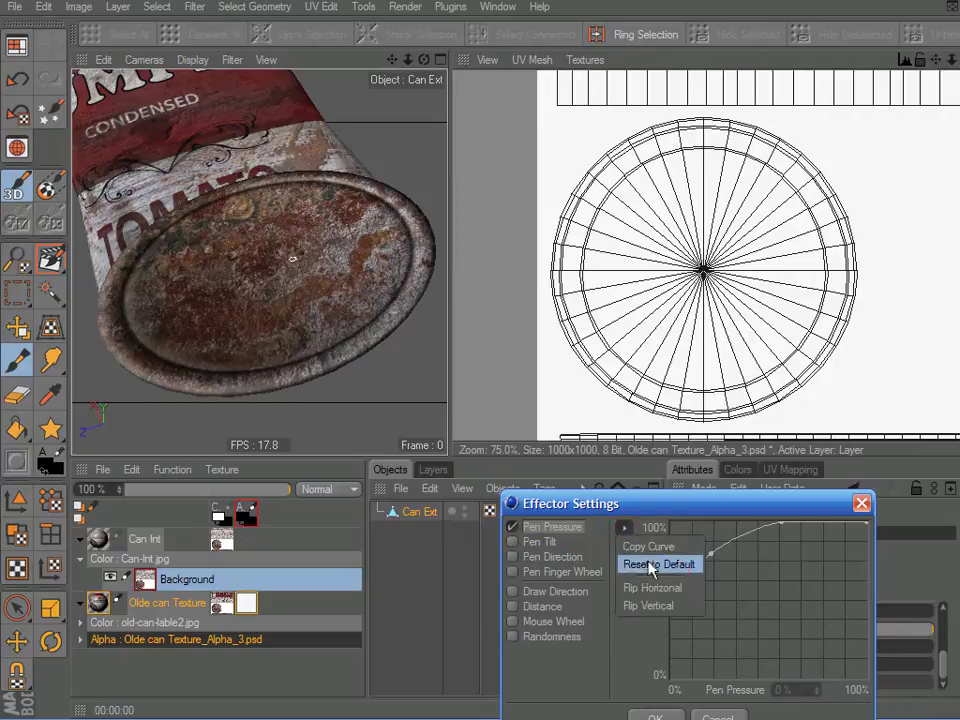
left_click(656, 566)
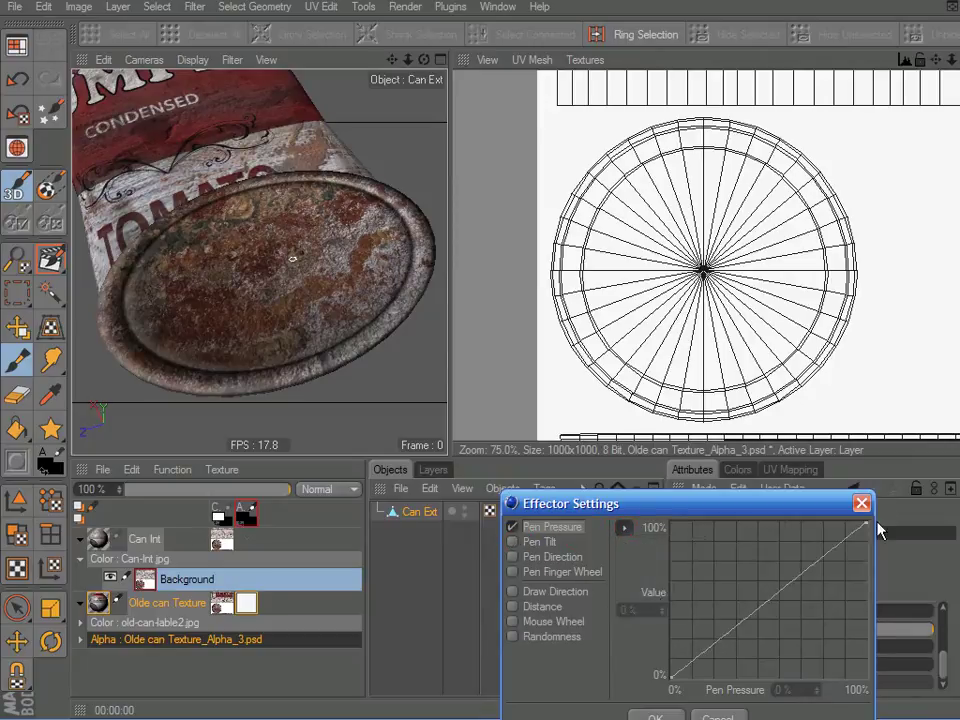
left_click(656, 716)
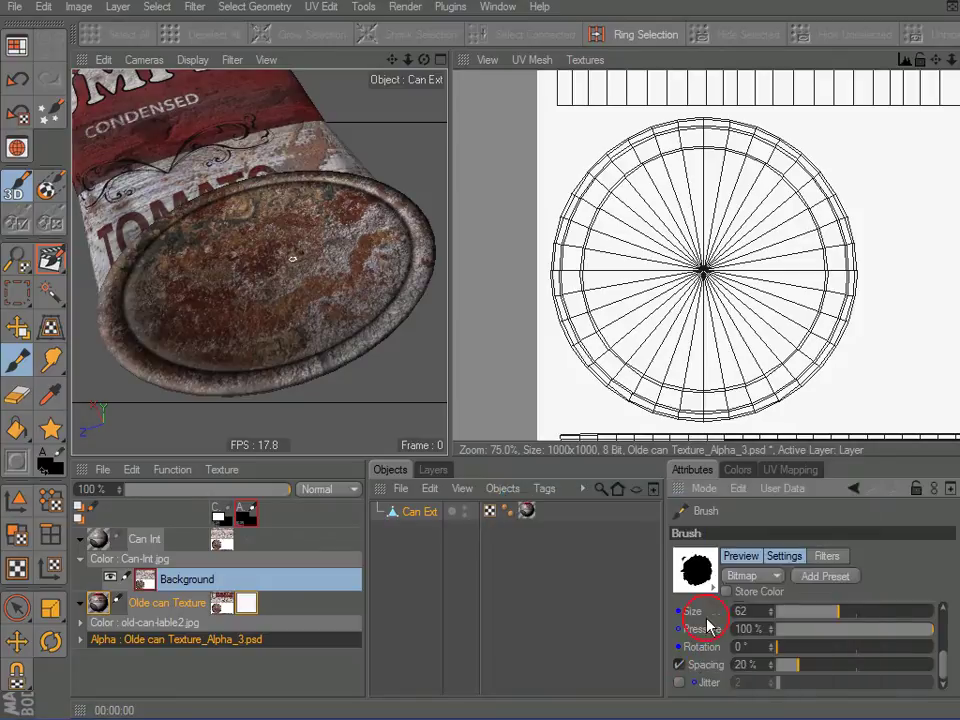
Step: Set the brush Rotation Randomness minimum to 10%
left_click(696, 648)
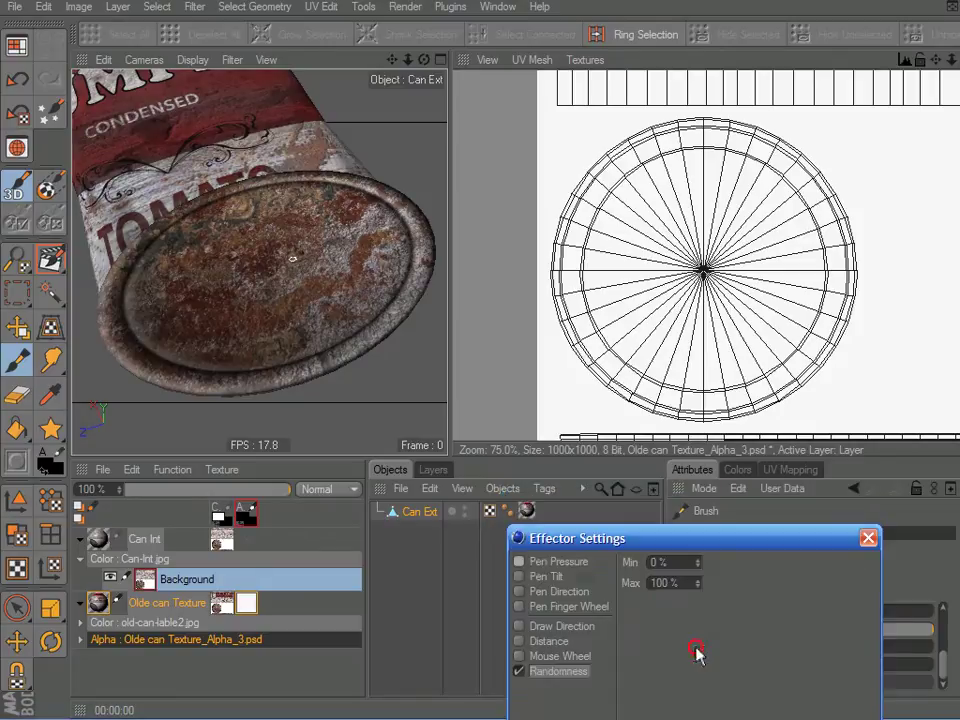
double_click(660, 562)
type("10")
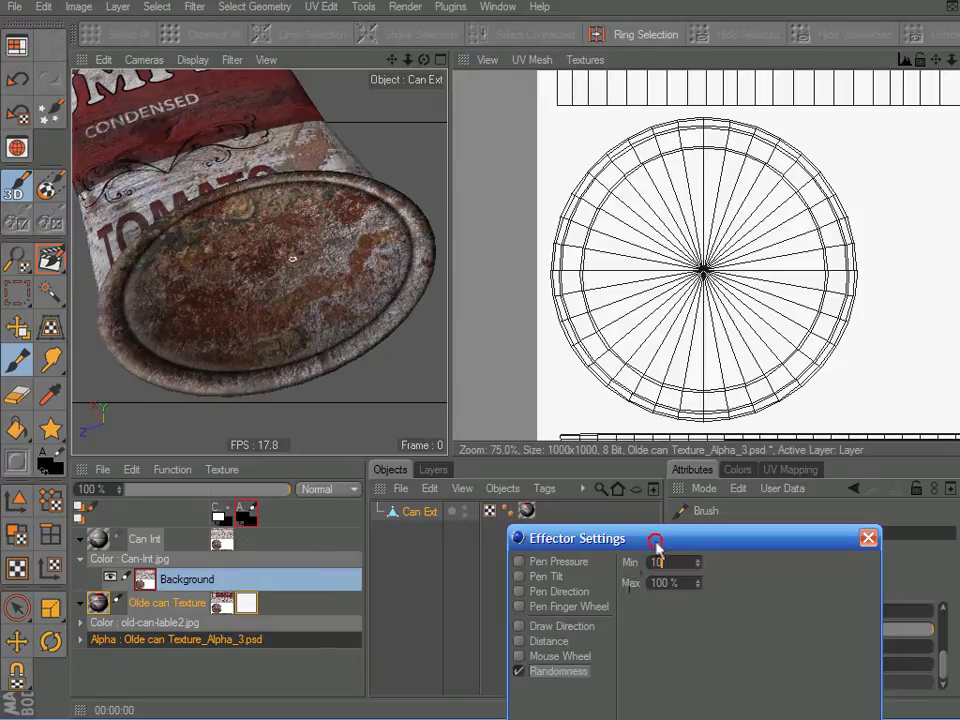
left_click_drag(656, 545, 660, 410)
left_click(668, 620)
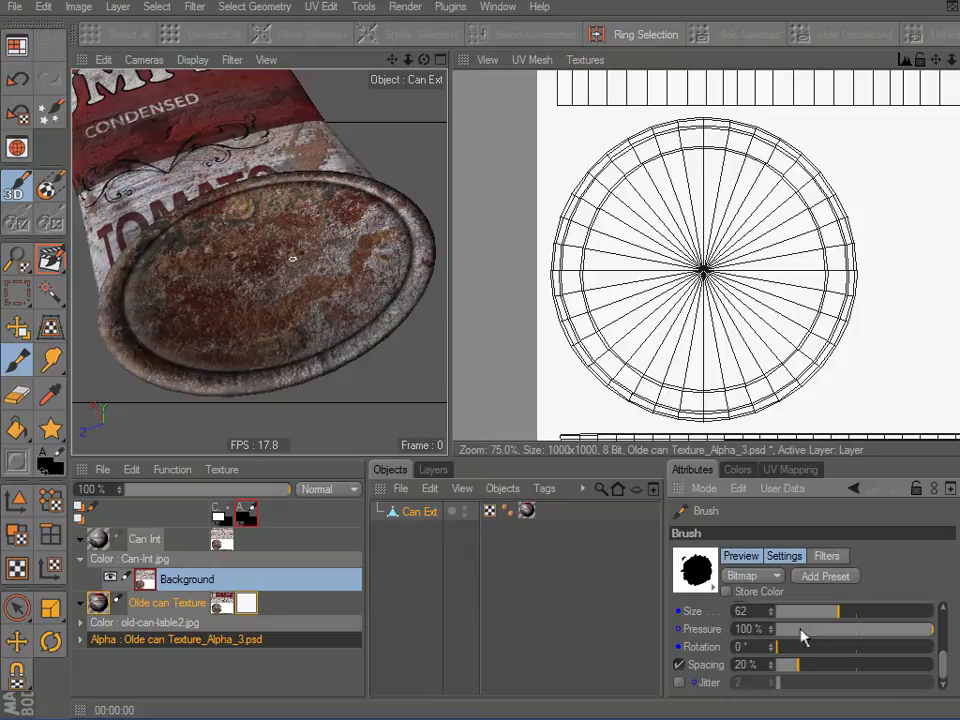
Step: Turn on brush jitter
mouse_move(943, 671)
left_mouse_down()
mouse_move(943, 654)
mouse_move(946, 685)
left_mouse_up()
left_click(680, 682)
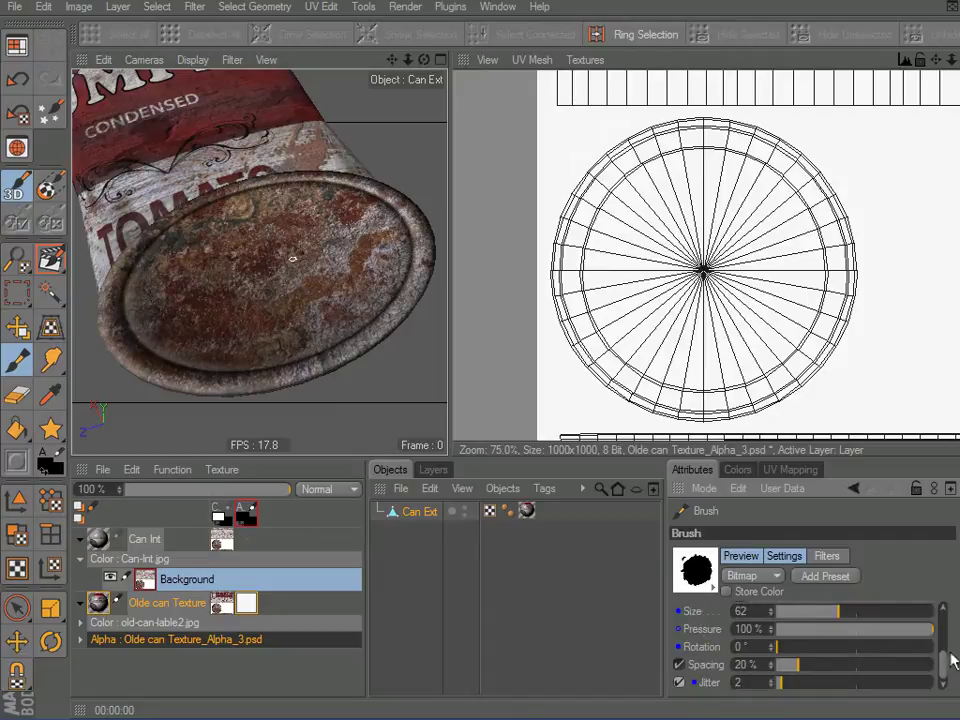
left_click_drag(945, 672, 943, 626)
mouse_move(750, 336)
left_mouse_down()
mouse_move(723, 367)
mouse_move(756, 337)
mouse_move(723, 354)
mouse_move(591, 347)
mouse_move(600, 357)
mouse_move(719, 347)
mouse_move(609, 347)
mouse_move(660, 363)
left_mouse_up()
Step: Undo the test stroke, then paint black patches at the lid's upper-left edge and right of centre
key("ctrl+z")
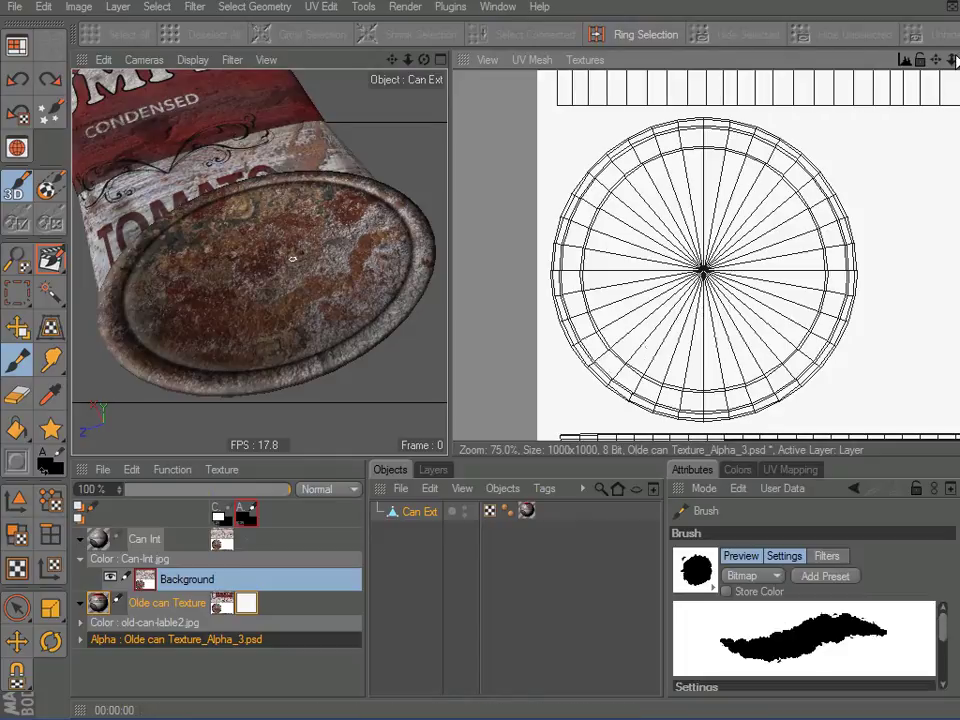
left_click_drag(950, 59, 955, 59)
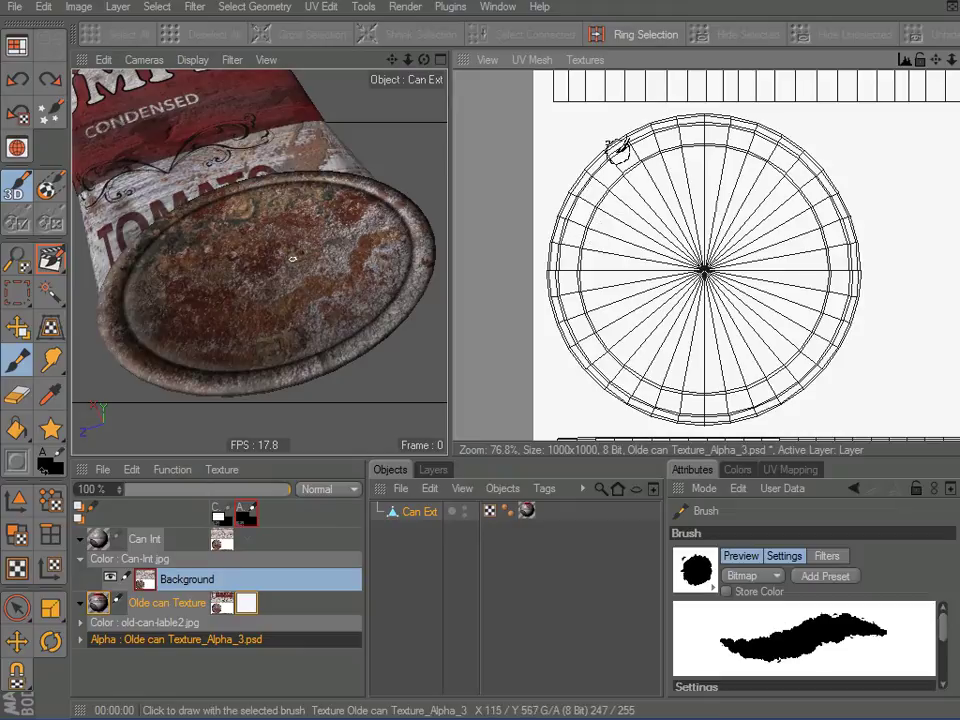
left_click_drag(611, 146, 588, 167)
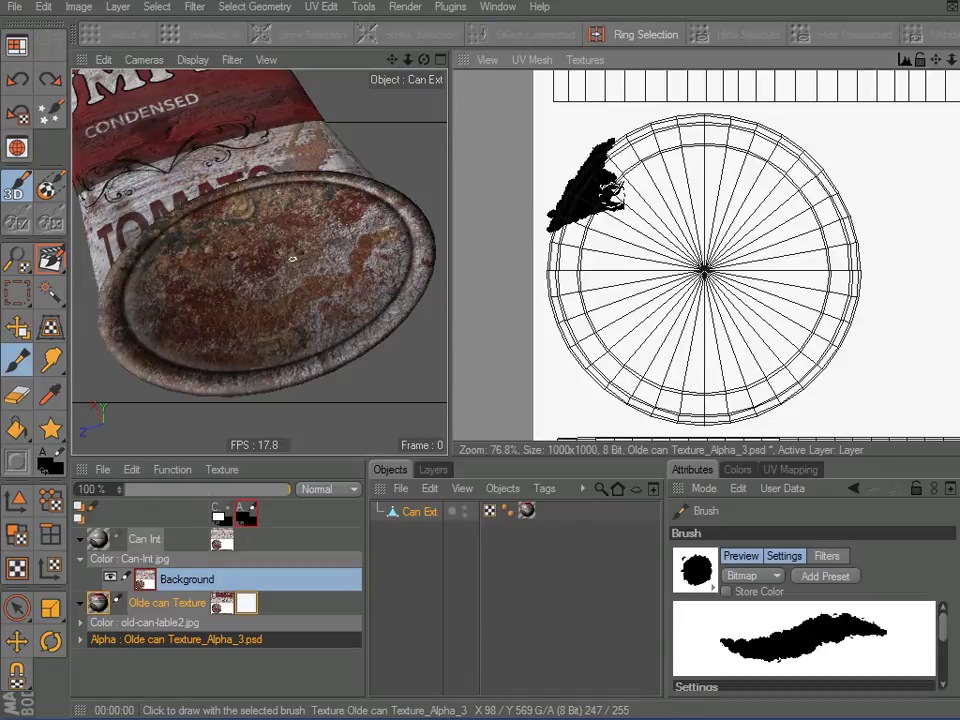
mouse_move(614, 196)
left_mouse_down()
mouse_move(602, 153)
mouse_move(608, 197)
left_mouse_up()
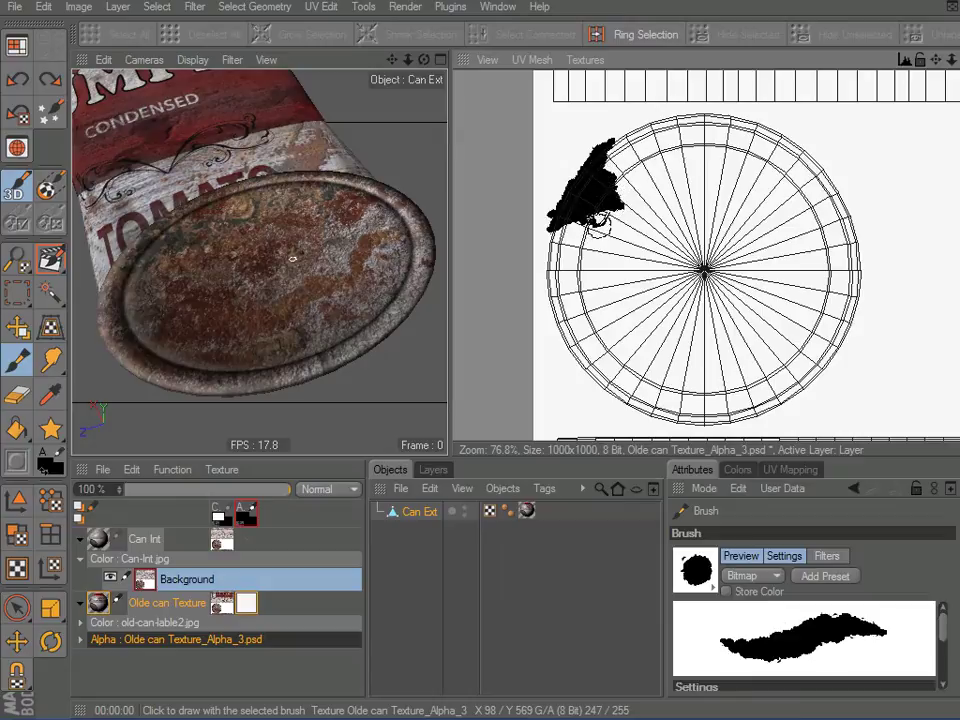
left_click_drag(585, 221, 594, 212)
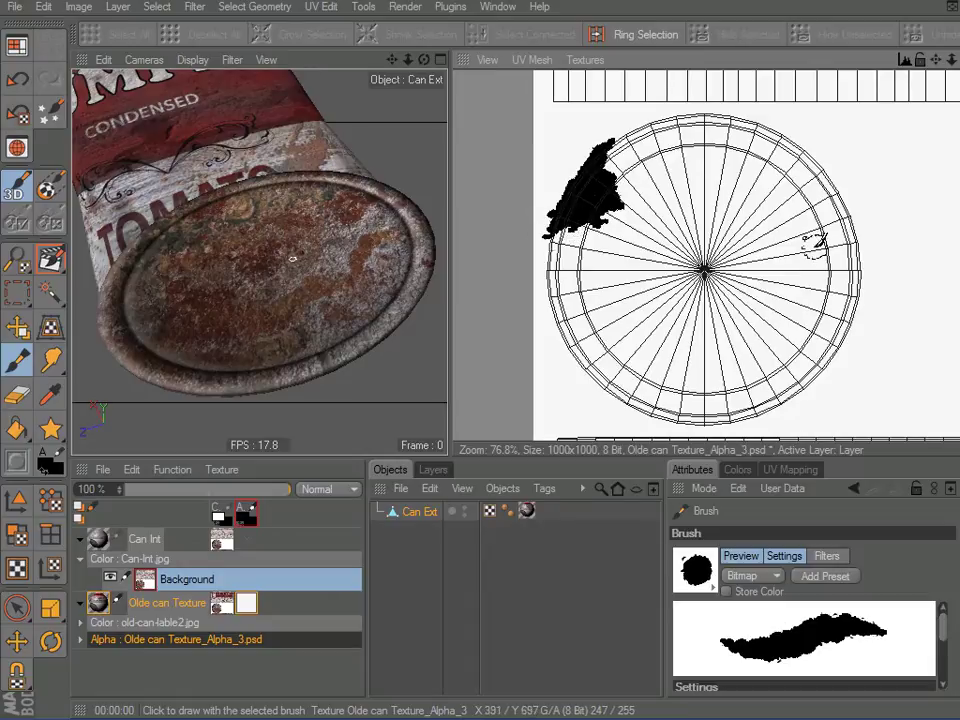
mouse_move(812, 244)
left_mouse_down()
mouse_move(757, 262)
mouse_move(737, 285)
mouse_move(826, 234)
mouse_move(858, 254)
mouse_move(836, 250)
mouse_move(770, 288)
mouse_move(838, 240)
left_mouse_up()
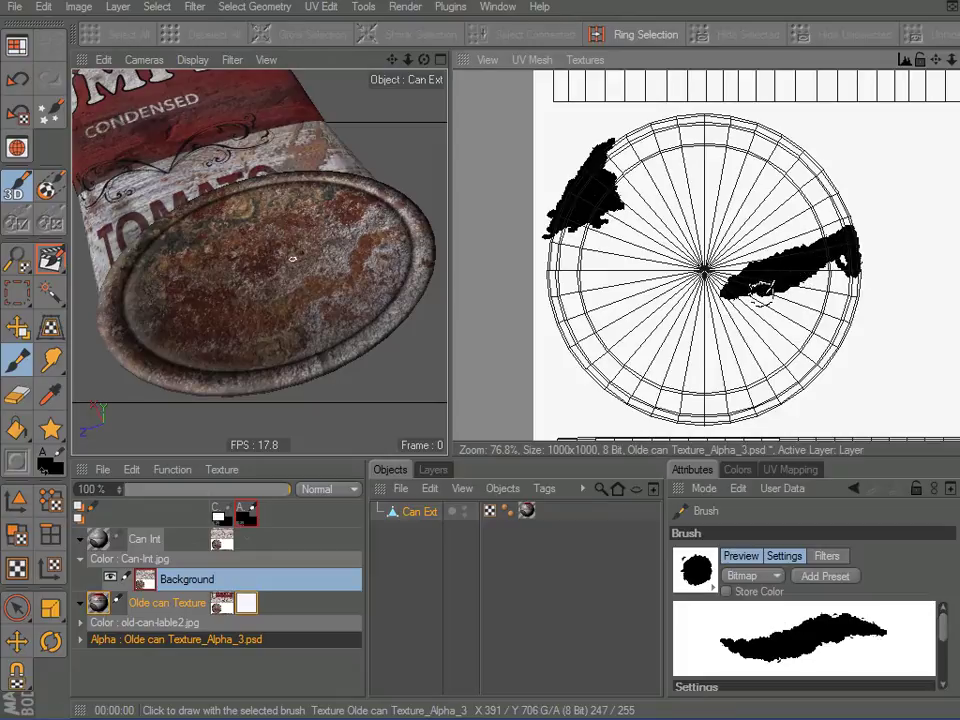
Step: Widen both black lid patches, extending the right one to the lid edge, then orbit the can
left_click_drag(735, 293, 785, 283)
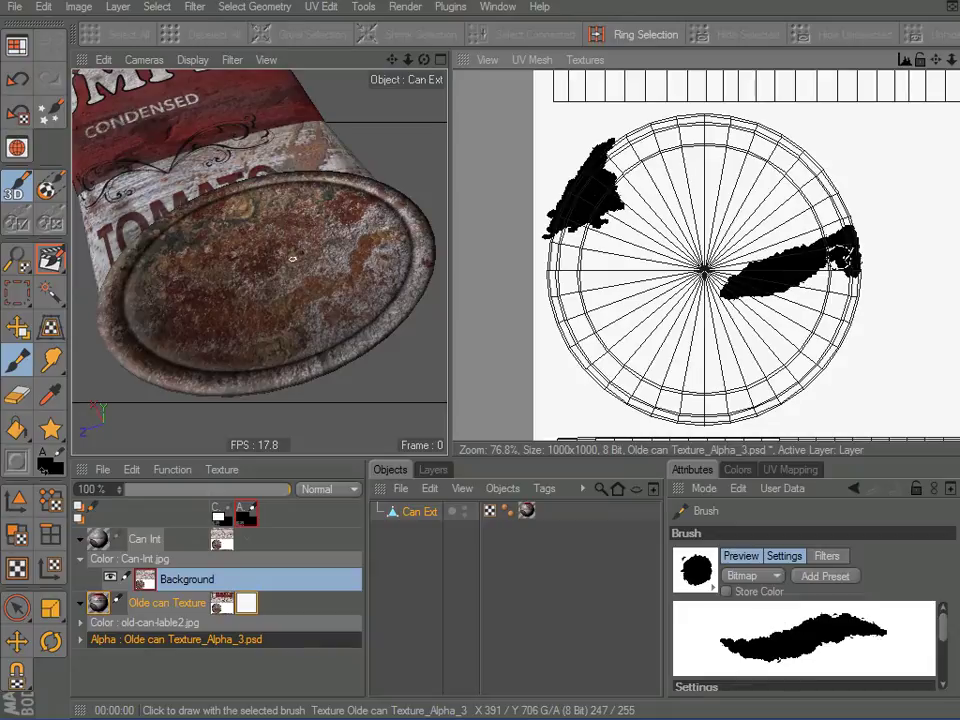
mouse_move(612, 215)
left_mouse_down()
mouse_move(578, 183)
mouse_move(613, 146)
mouse_move(576, 182)
left_mouse_up()
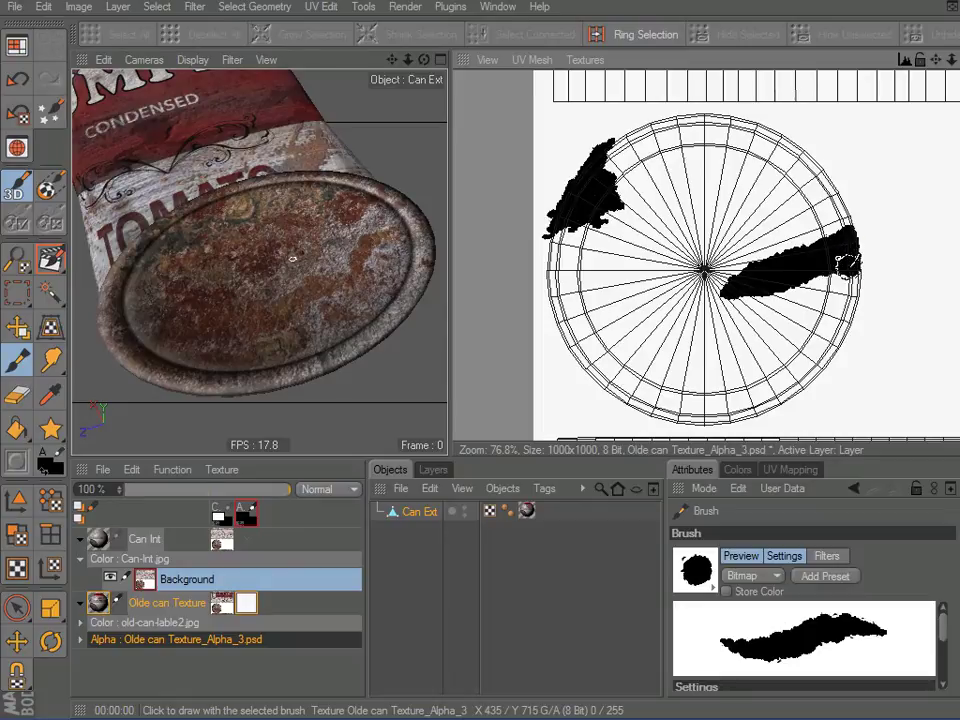
left_click_drag(846, 262, 866, 233)
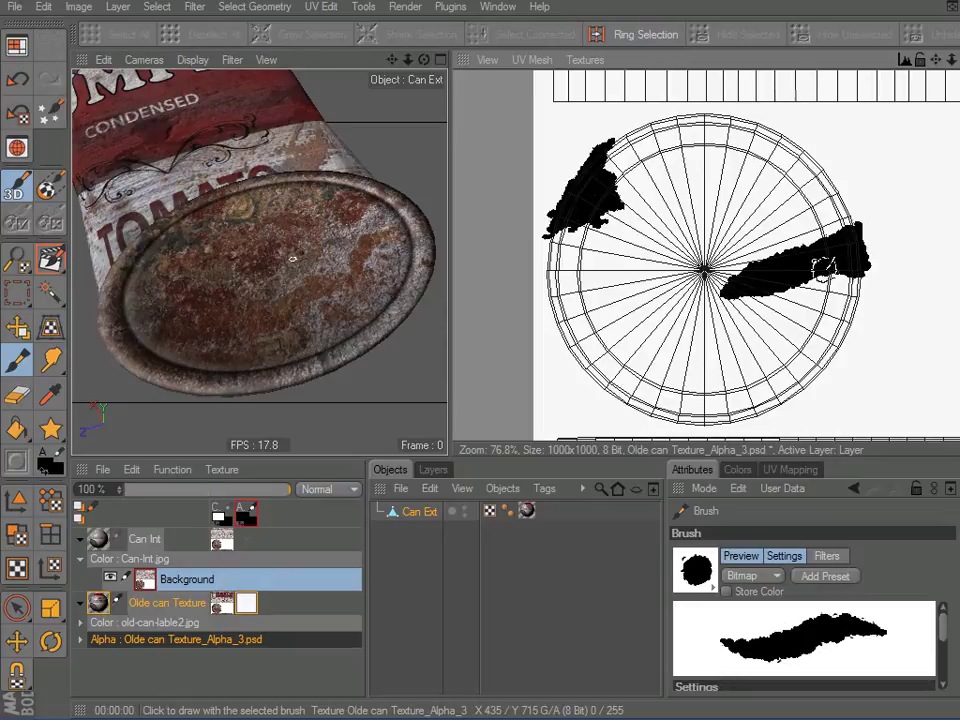
mouse_move(765, 288)
left_mouse_down()
mouse_move(816, 298)
mouse_move(803, 288)
left_mouse_up()
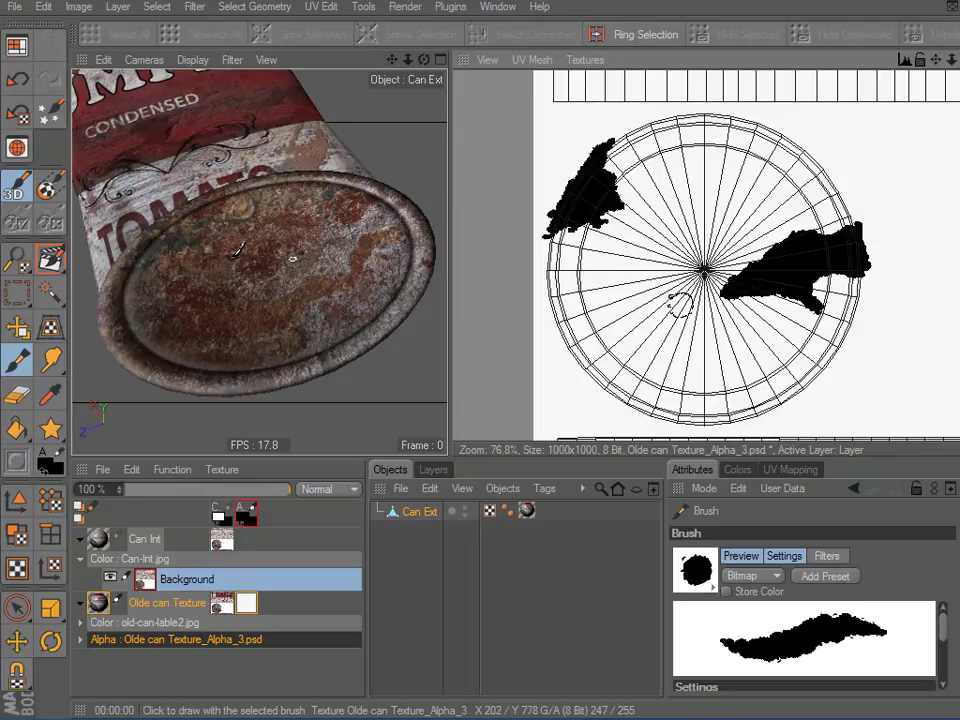
left_click_drag(221, 287, 258, 254, "alt")
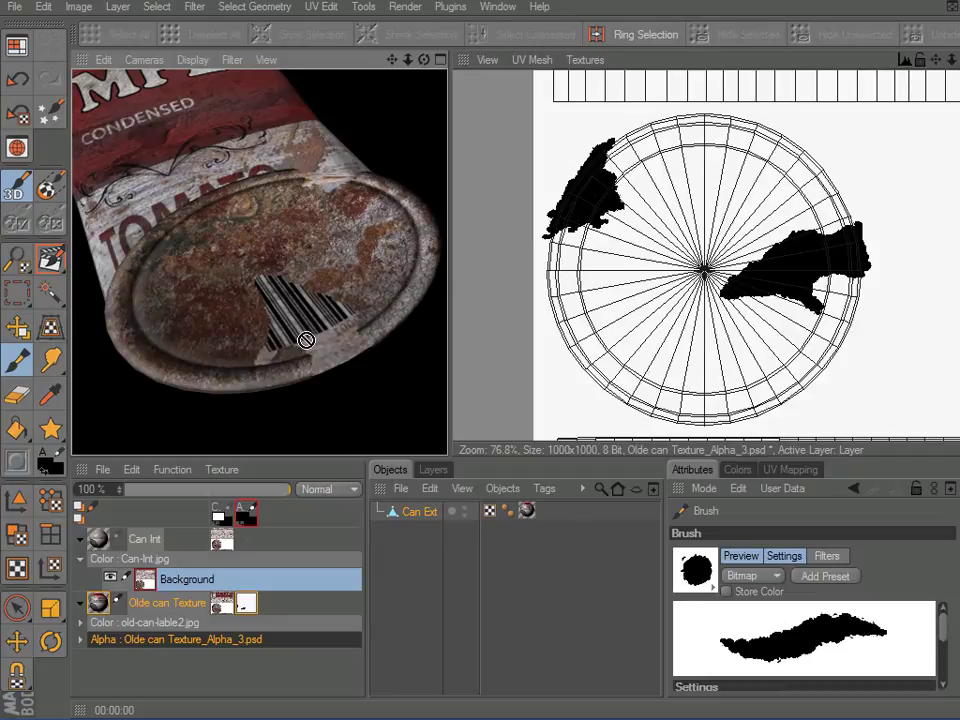
Step: Enable Projection Painting and shift the UV view to show the label grid above the lid at 50%
left_click(50, 188)
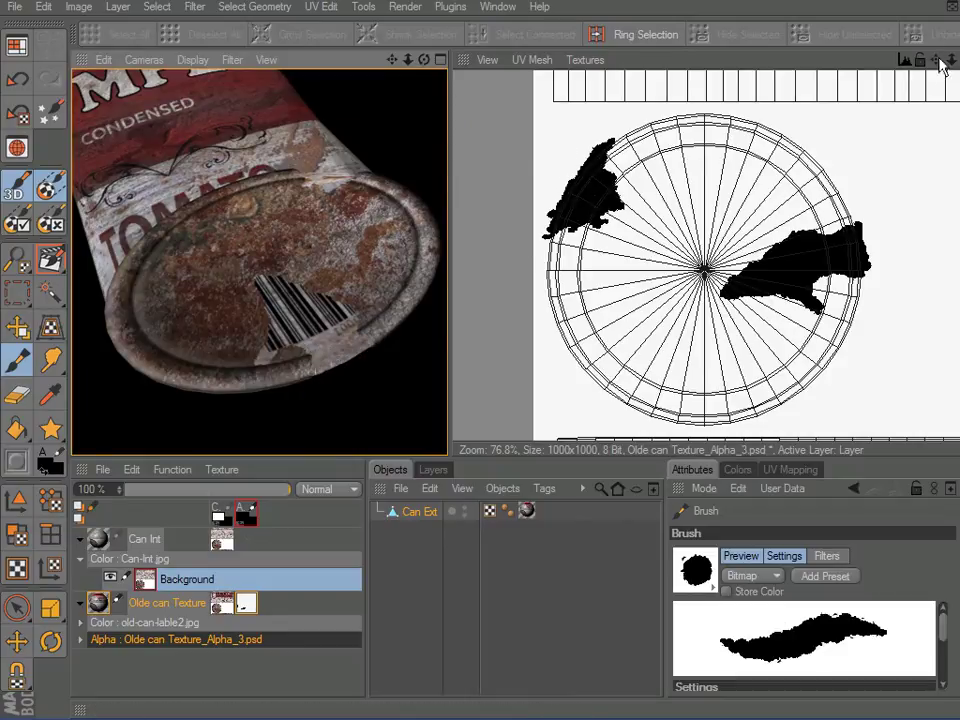
left_click_drag(940, 65, 803, 152)
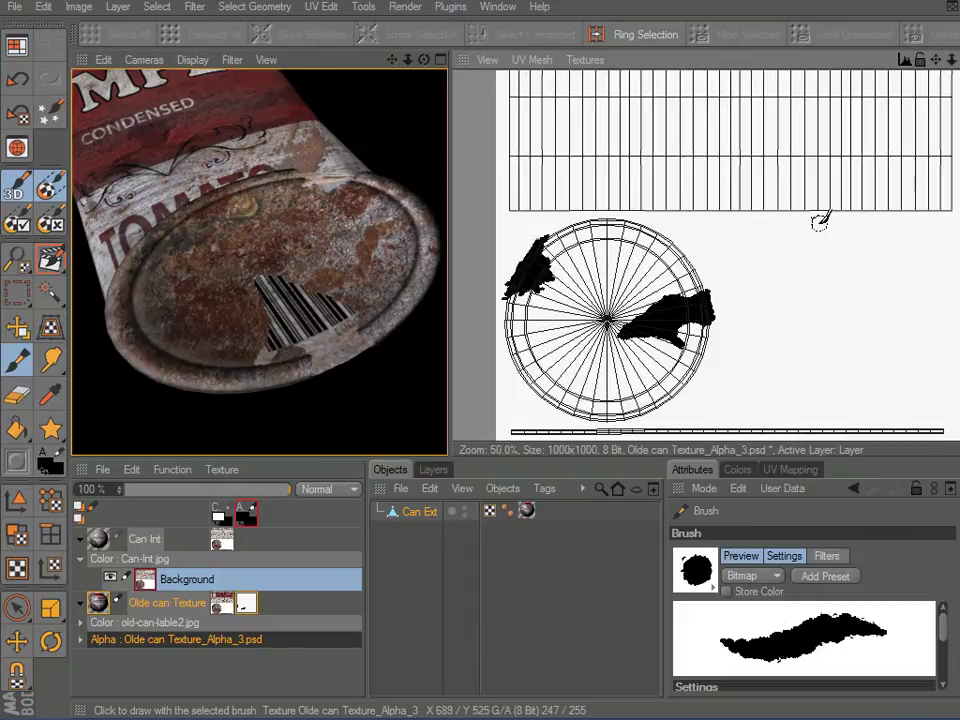
scroll(816, 221, "down", 2)
scroll(797, 252, "up", 1)
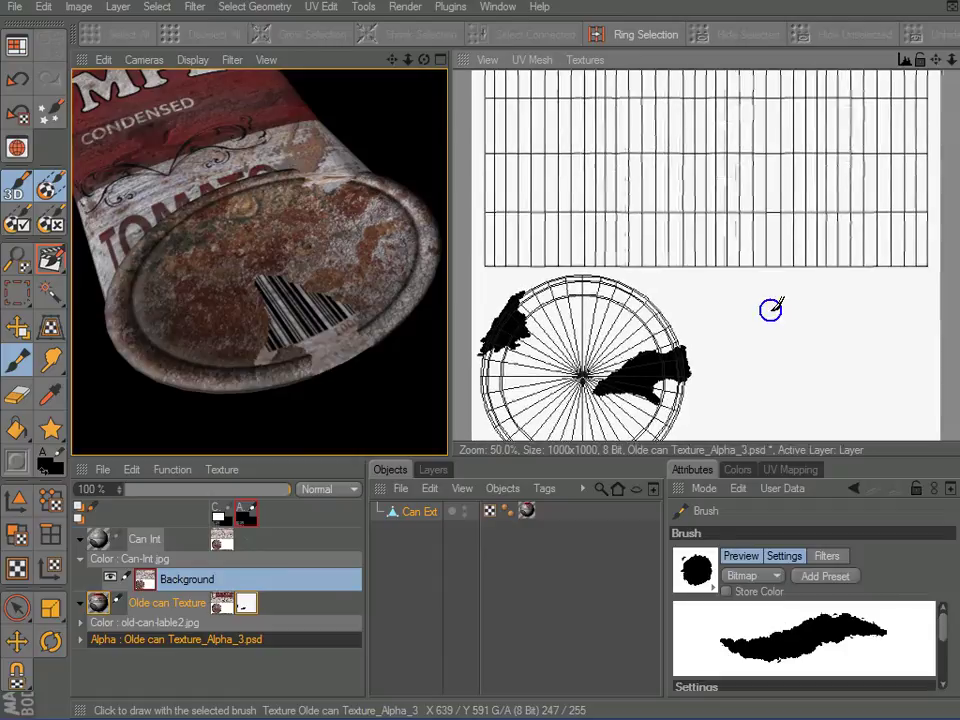
scroll(771, 309, "down", 1)
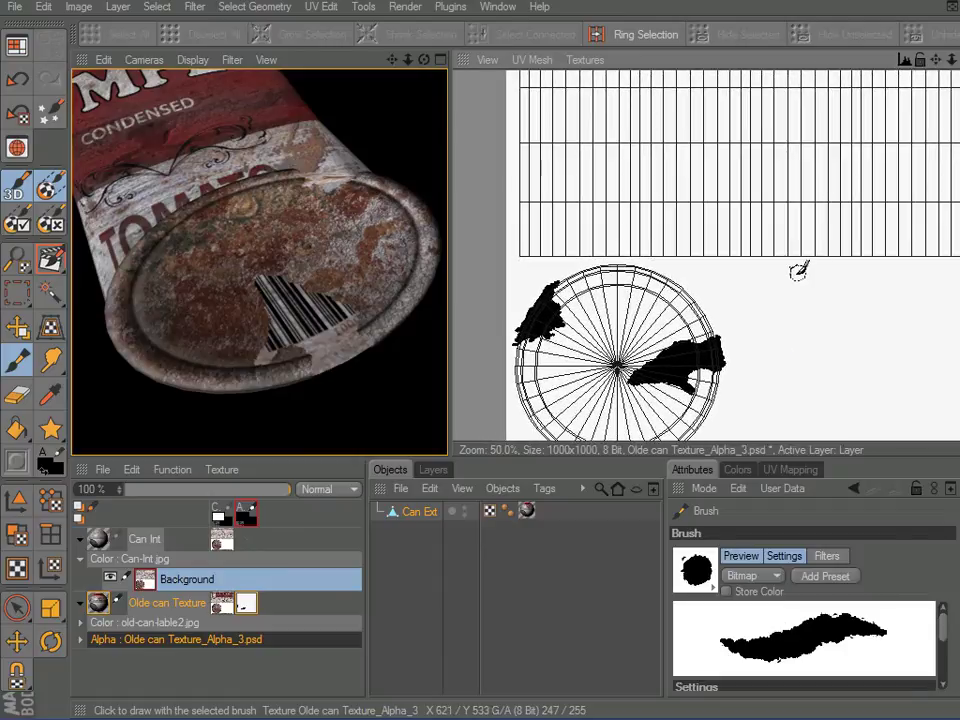
Step: Brush a black alpha notch into the can's bottom rim above the barcode
left_click(16, 190)
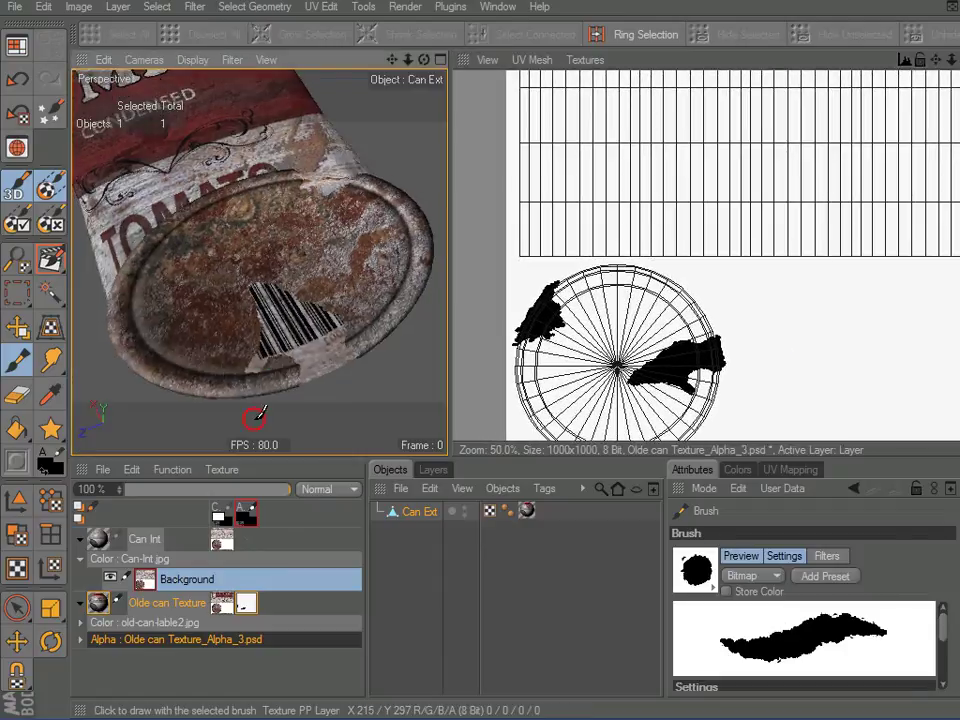
mouse_move(255, 415)
left_mouse_down("alt")
mouse_move(263, 403)
mouse_move(58, 253)
mouse_move(274, 283)
mouse_move(257, 311)
mouse_move(418, 184)
mouse_move(306, 272)
mouse_move(313, 186)
mouse_move(296, 348)
mouse_move(304, 210)
mouse_move(328, 210)
left_mouse_up("alt")
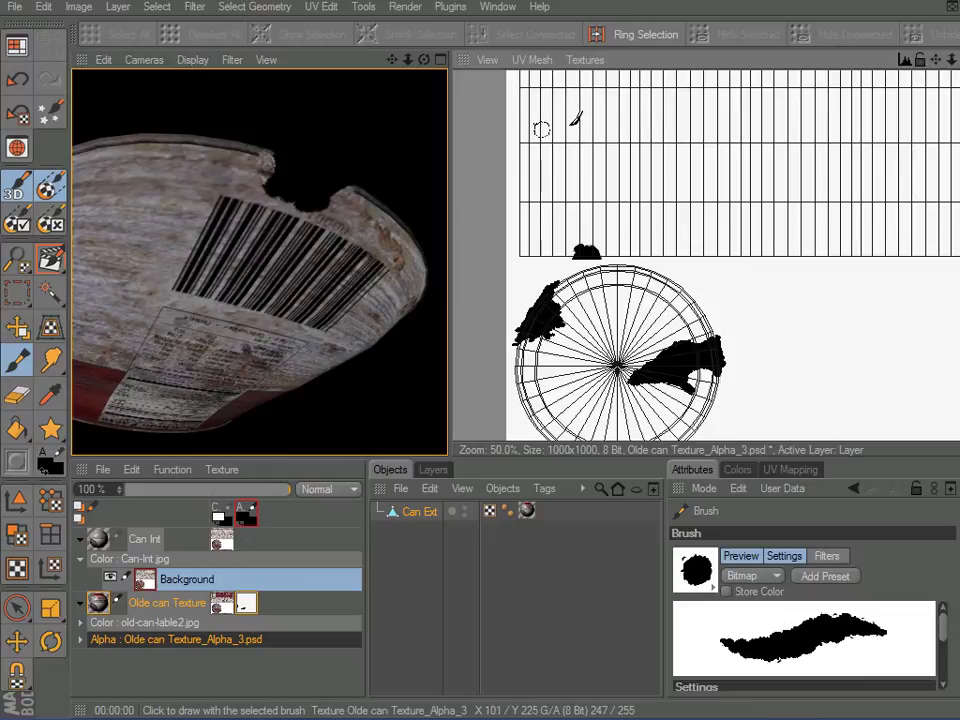
mouse_move(256, 137)
left_mouse_down()
mouse_move(258, 160)
mouse_move(252, 152)
left_mouse_up()
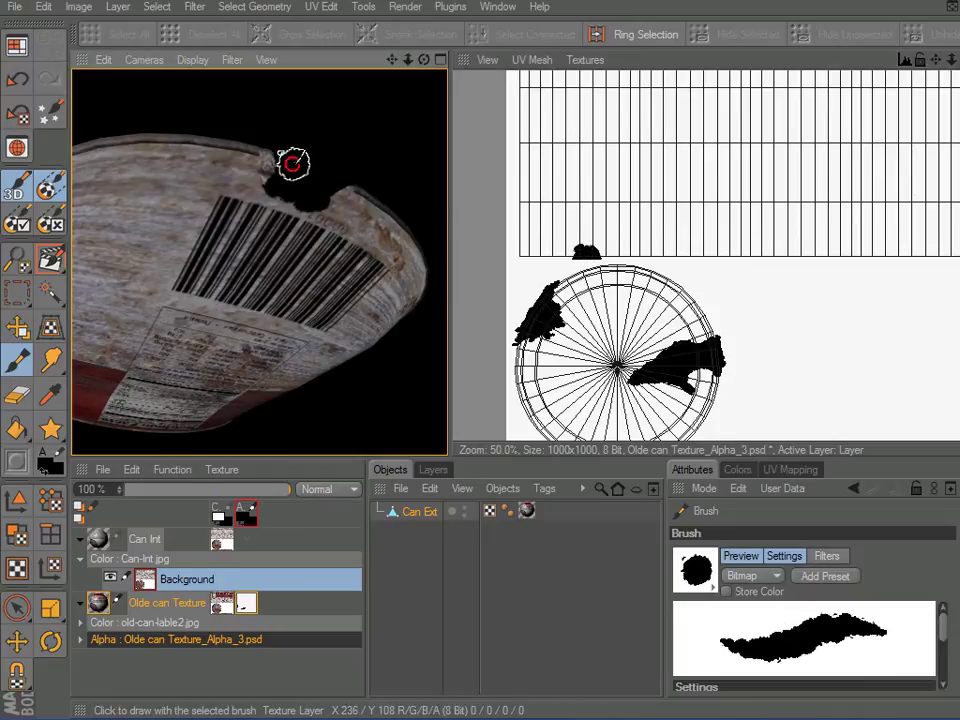
mouse_move(257, 168)
left_mouse_down()
mouse_move(301, 165)
mouse_move(278, 197)
mouse_move(266, 192)
mouse_move(301, 212)
mouse_move(334, 200)
mouse_move(298, 214)
mouse_move(272, 199)
left_mouse_up()
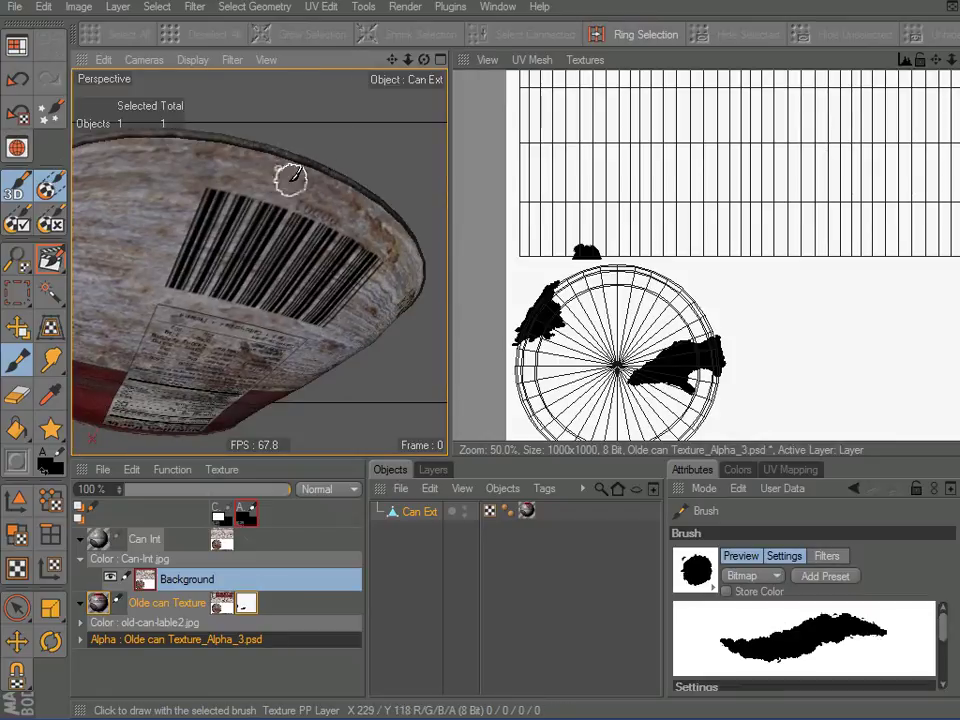
left_click_drag(332, 199, 279, 146, "alt")
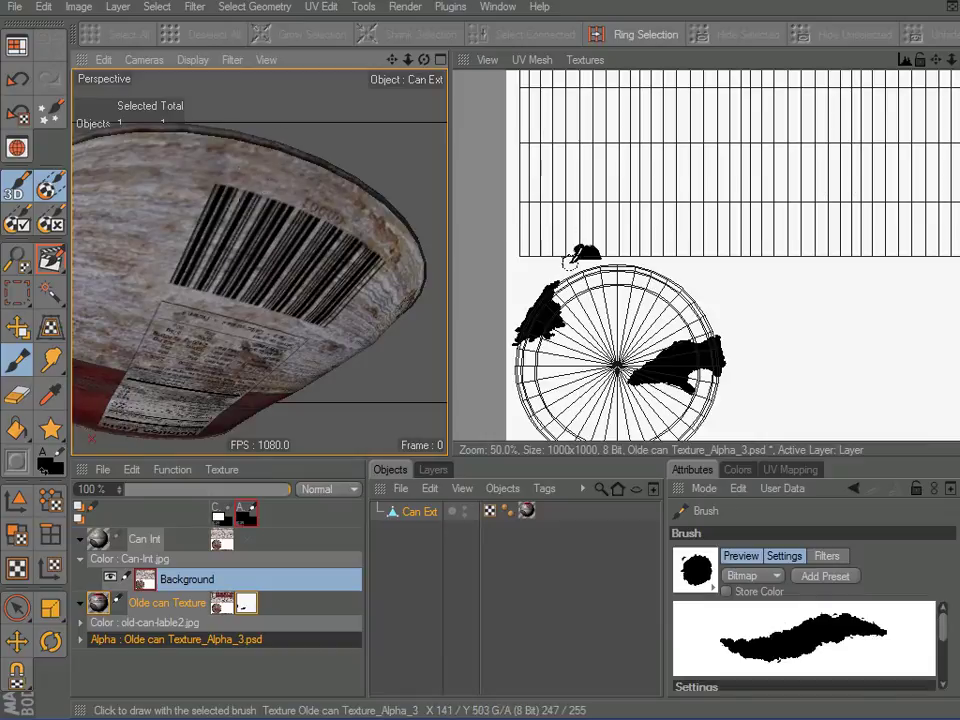
scroll(572, 245, "up", 2)
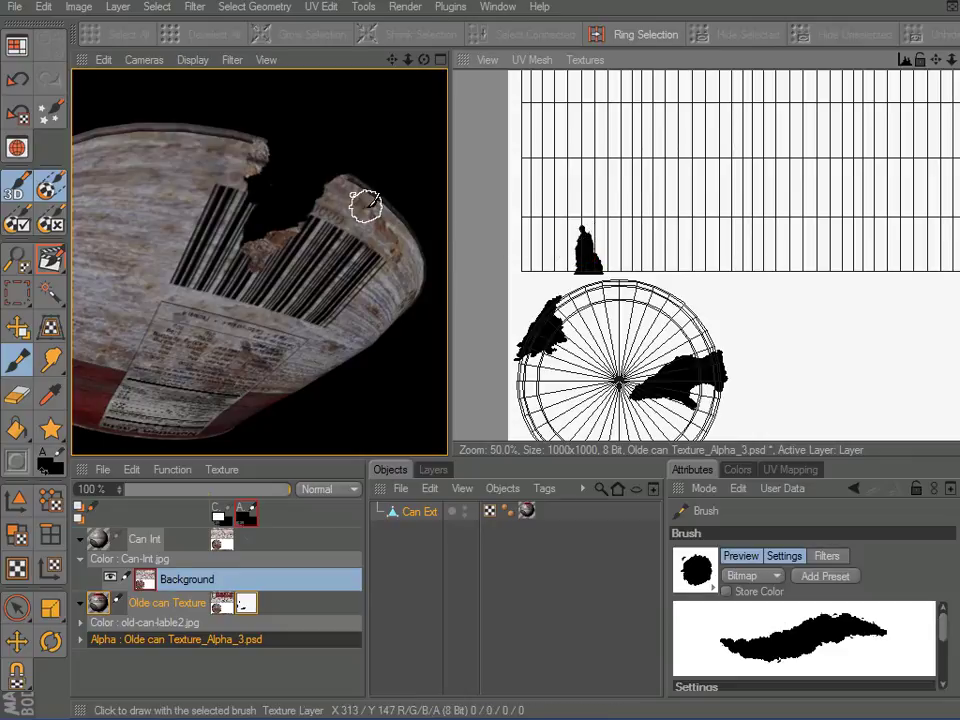
mouse_move(375, 197)
left_mouse_down("alt")
mouse_move(321, 418)
mouse_move(366, 226)
mouse_move(326, 364)
mouse_move(390, 192)
mouse_move(300, 279)
mouse_move(294, 294)
mouse_move(449, 137)
mouse_move(403, 161)
mouse_move(305, 178)
mouse_move(103, 246)
mouse_move(429, 321)
mouse_move(382, 238)
left_mouse_up("alt")
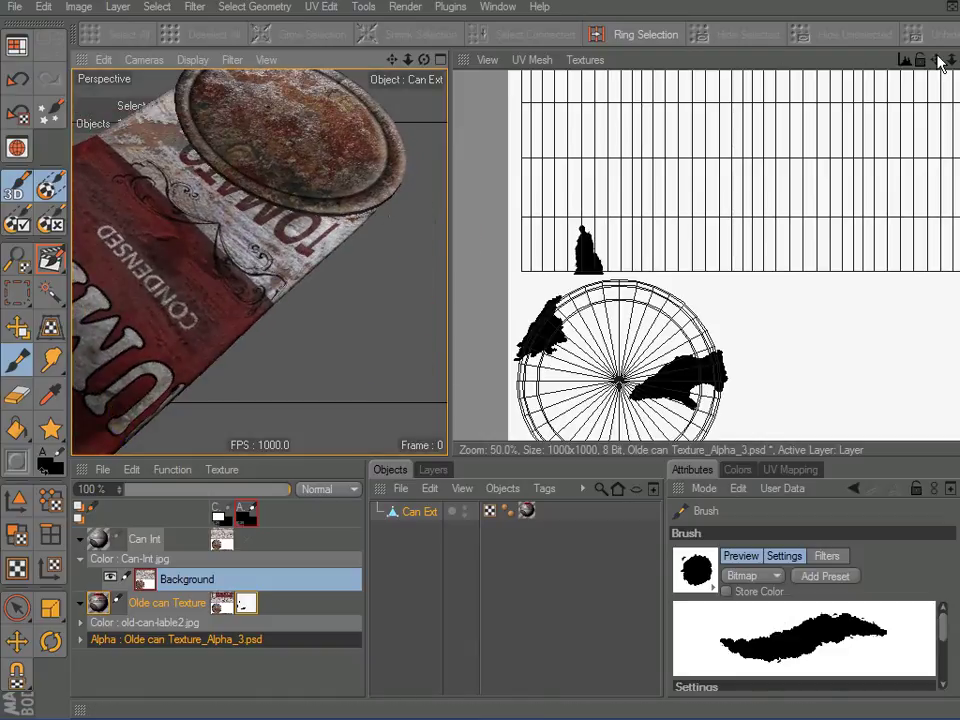
Step: With Projection Painting off, paint an elongated black patch across the label strip's upper middle
left_click_drag(945, 58, 926, 77)
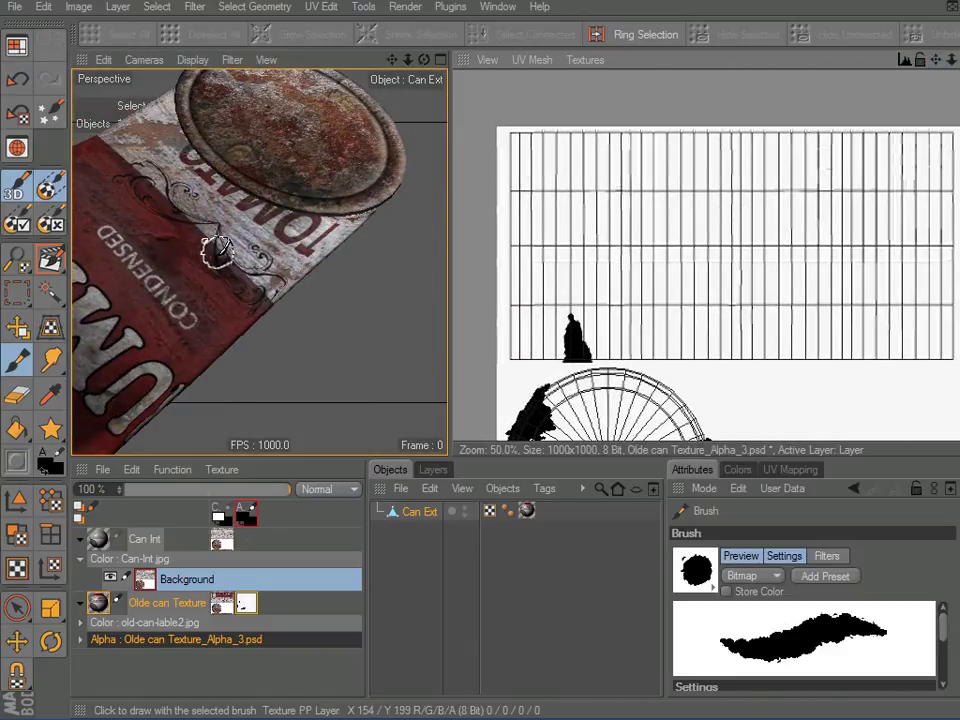
left_click(16, 188)
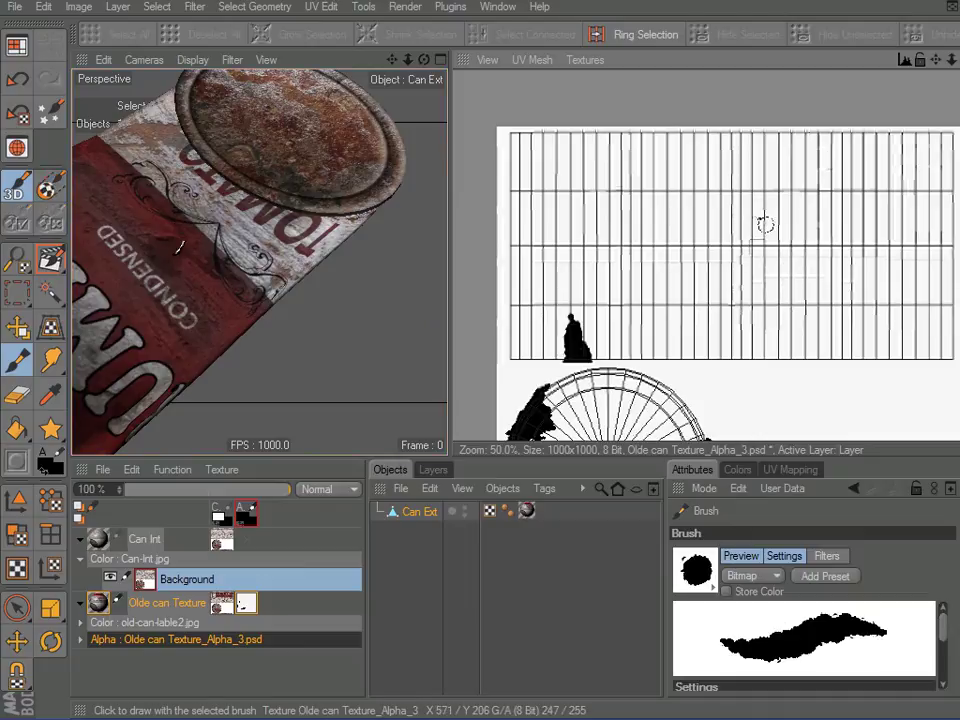
left_click(765, 225)
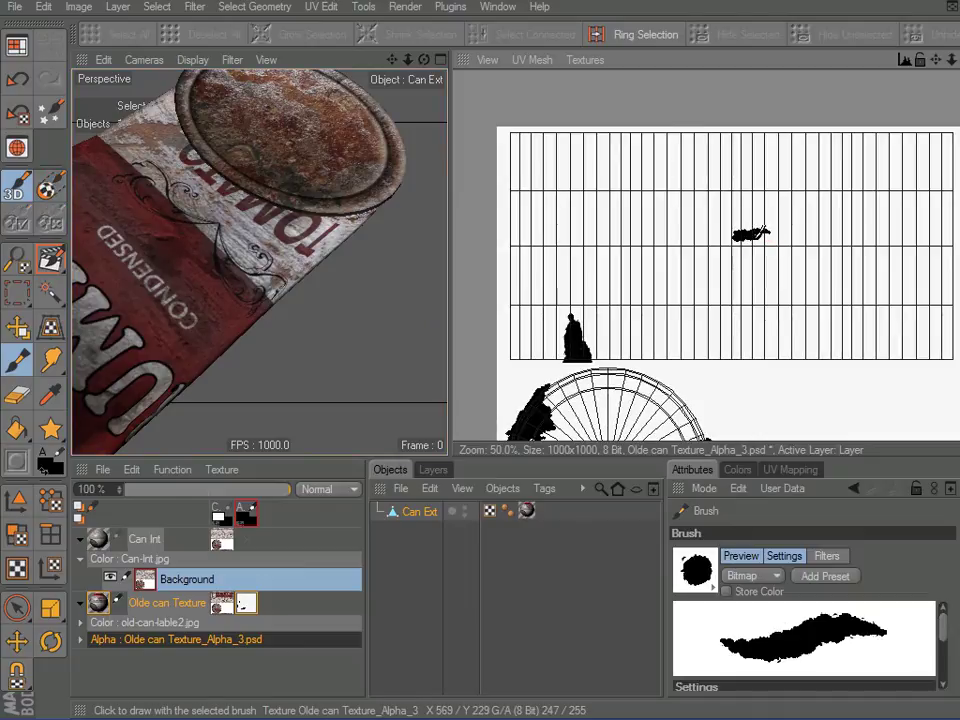
left_click_drag(744, 224, 752, 226)
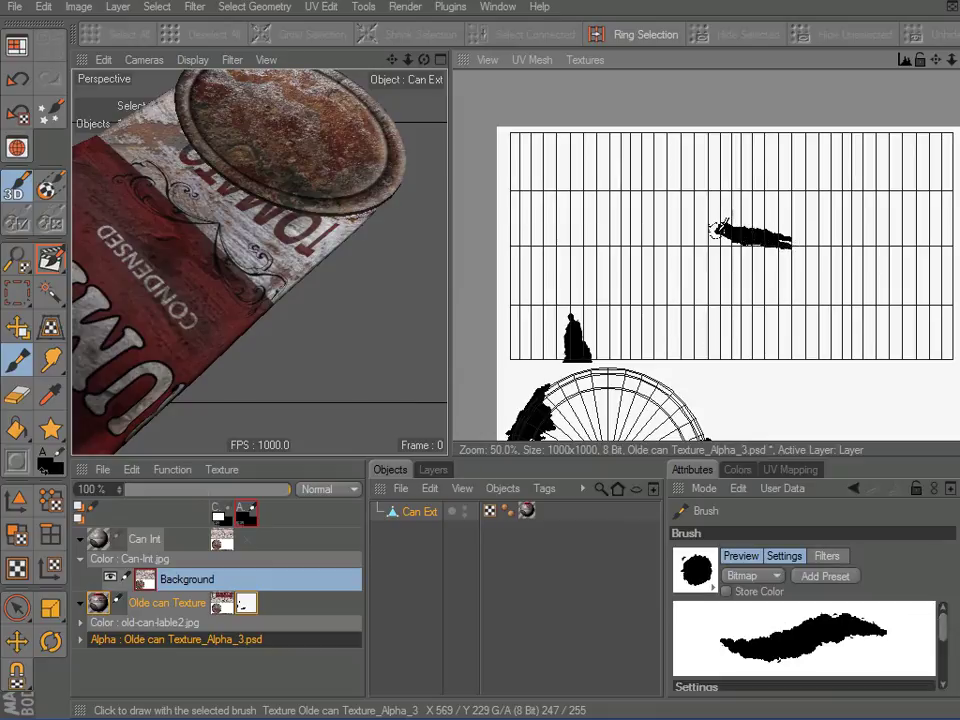
left_click_drag(714, 230, 775, 233)
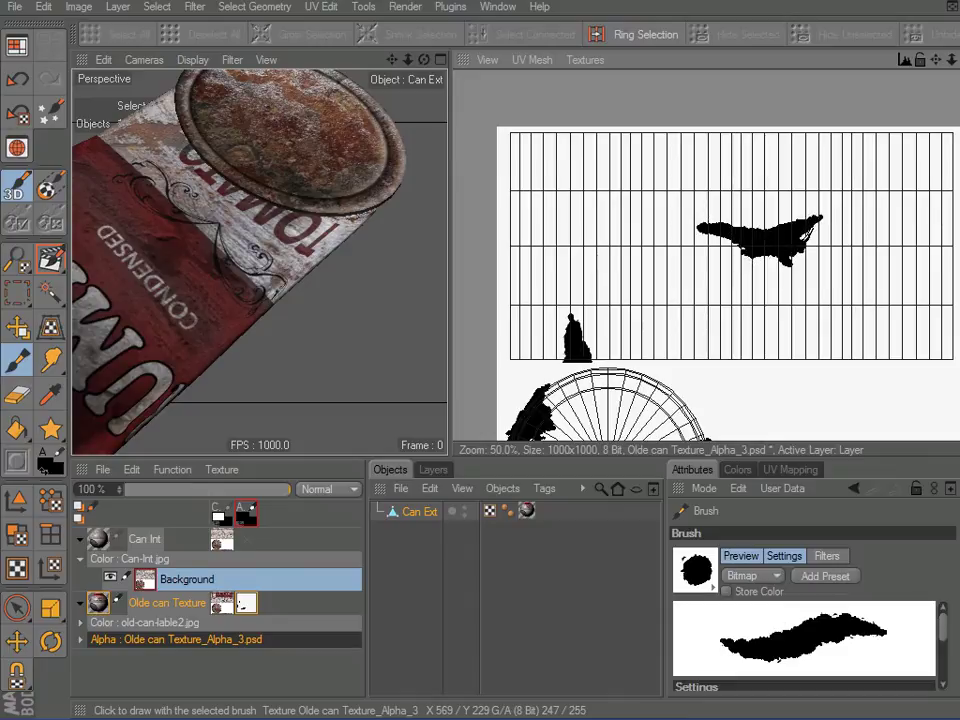
left_click_drag(812, 226, 800, 236)
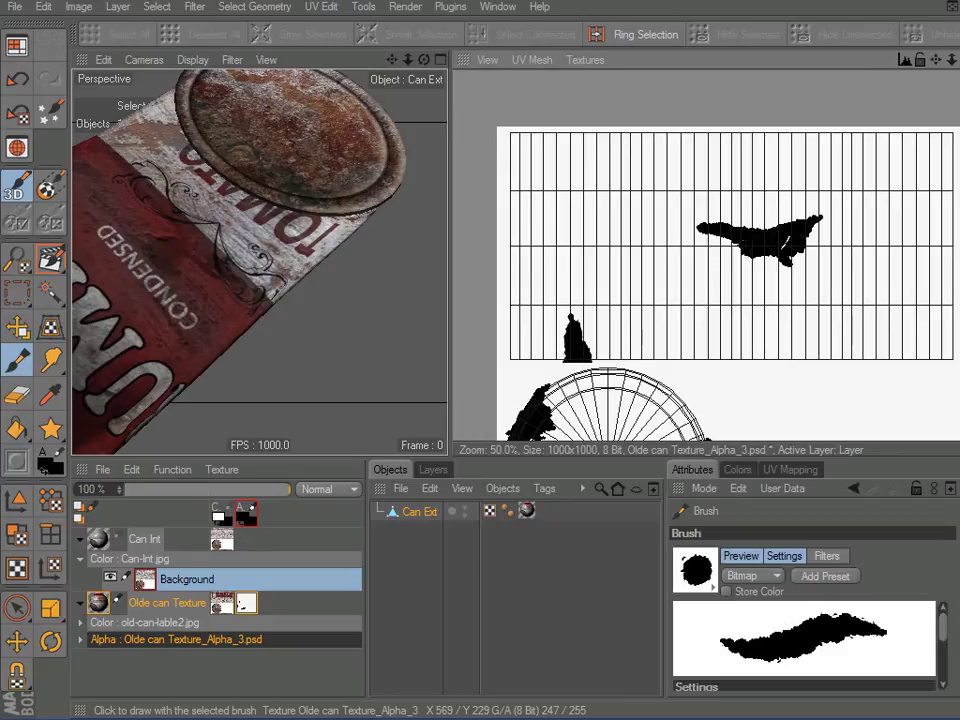